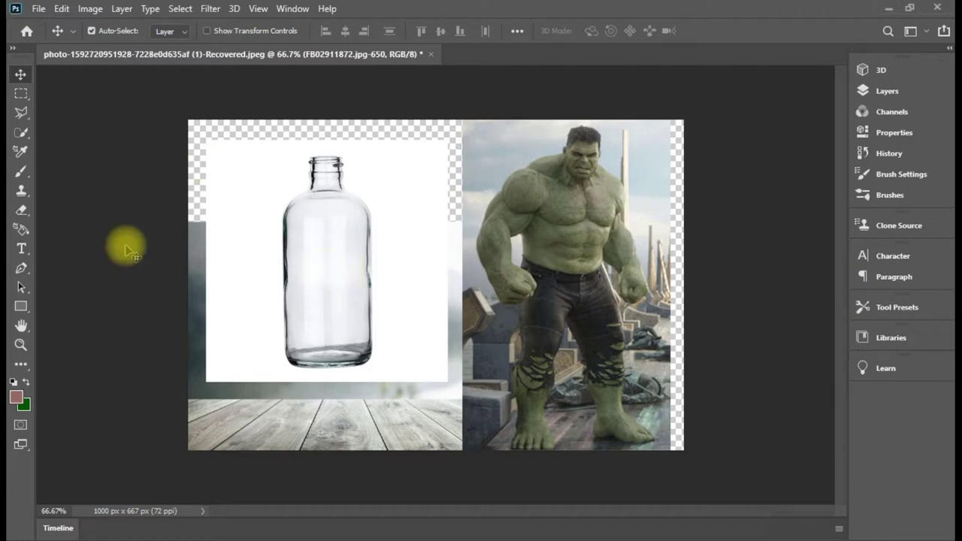
Nudge the bottle and Hulk images slightly, then hide both their layers in the Layers panel.
{"action": "left_click_drag", "start_coordinate": [375, 248], "coordinate": [372, 239]}
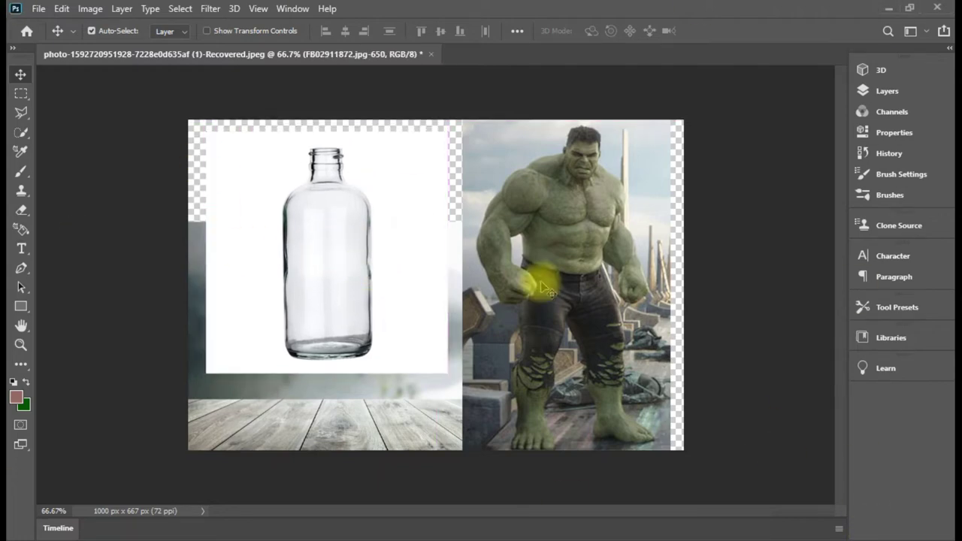
{"action": "left_click_drag", "start_coordinate": [549, 289], "coordinate": [556, 289]}
{"action": "left_click_drag", "start_coordinate": [408, 391], "coordinate": [416, 391]}
{"action": "left_click", "coordinate": [393, 218]}
{"action": "left_click", "coordinate": [885, 91]}
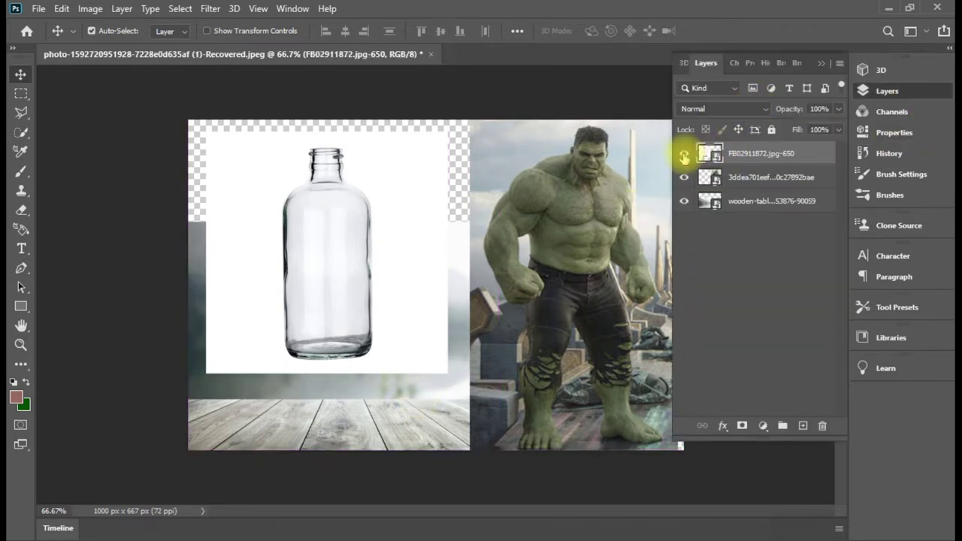
{"action": "left_click_drag", "start_coordinate": [684, 155], "coordinate": [684, 180]}
{"action": "left_click", "coordinate": [823, 65]}
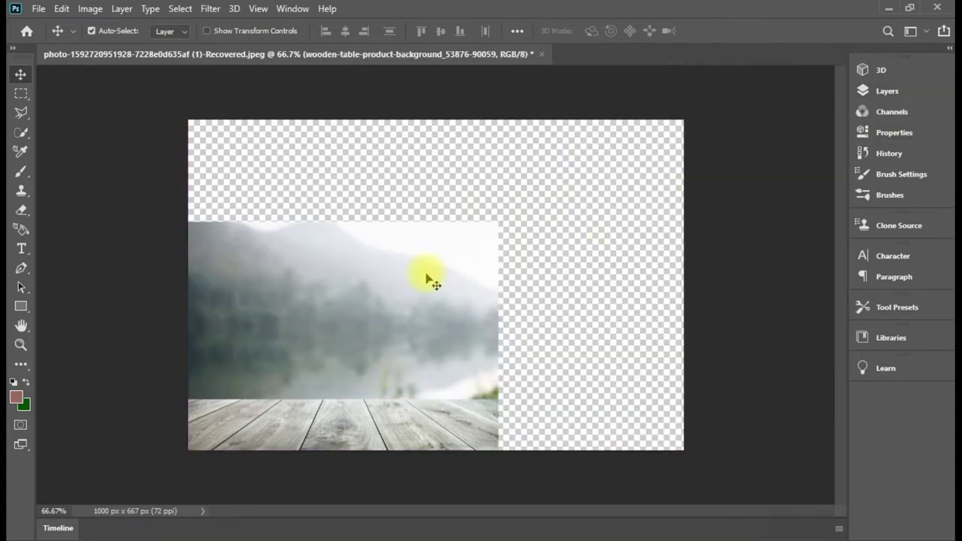
Scale the wooden-table background up to 145.29% and move it toward the centre.
{"action": "key", "text": "ctrl+t"}
{"action": "left_click_drag", "start_coordinate": [496, 223], "coordinate": [673, 150]}
{"action": "left_click_drag", "start_coordinate": [552, 244], "coordinate": [560, 265]}
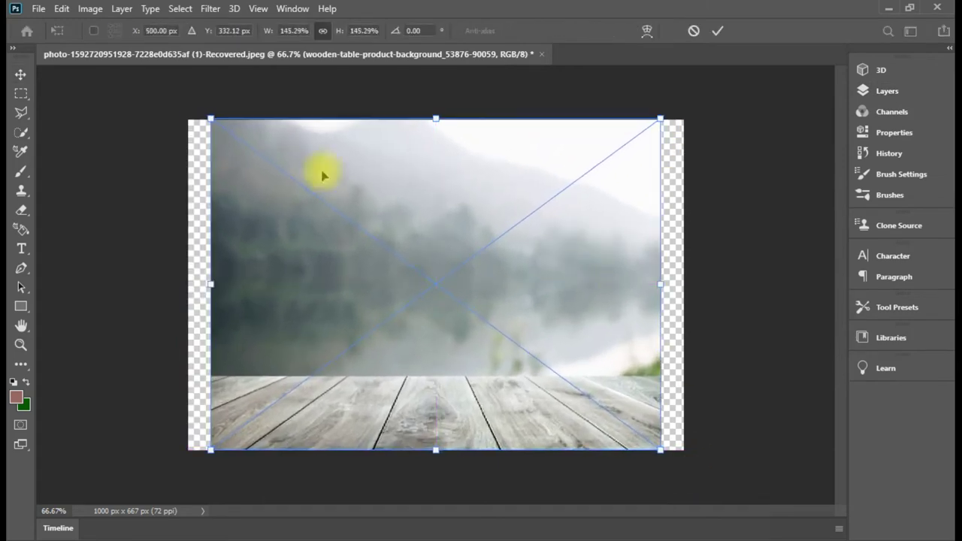
{"action": "left_click", "coordinate": [89, 8]}
{"action": "left_click", "coordinate": [307, 193]}
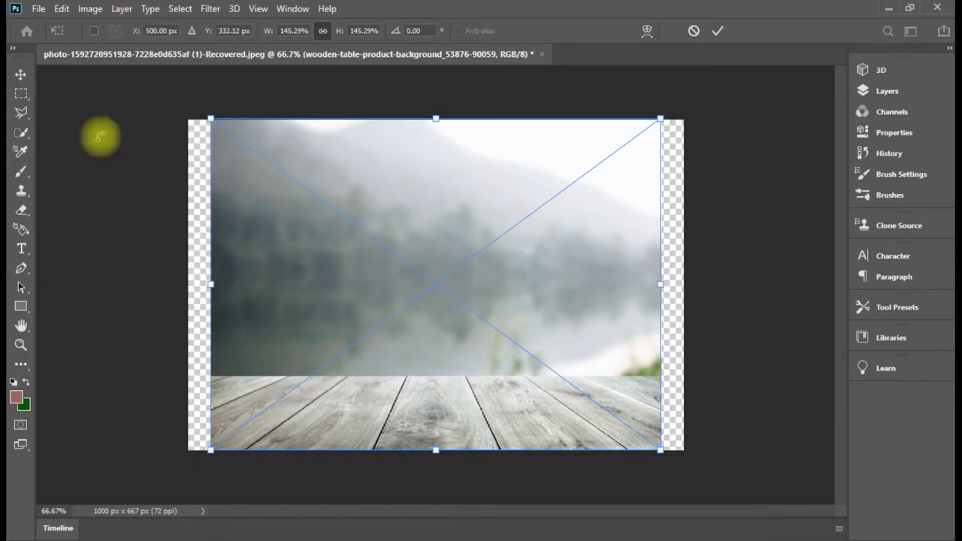
{"action": "key", "text": "Return"}
Check the 1000 × 667 px canvas dimensions in the Image Size dialog.
{"action": "left_click", "coordinate": [90, 9]}
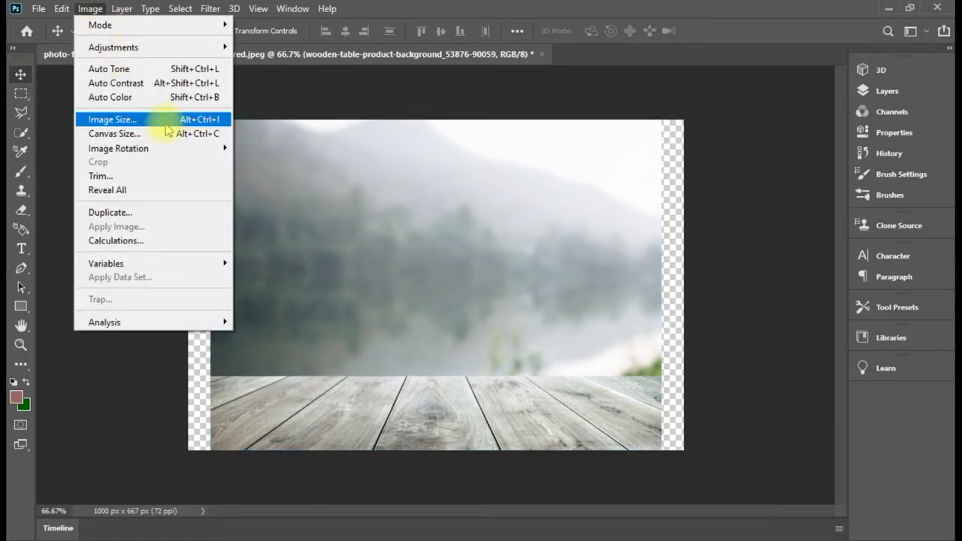
{"action": "left_click", "coordinate": [132, 118]}
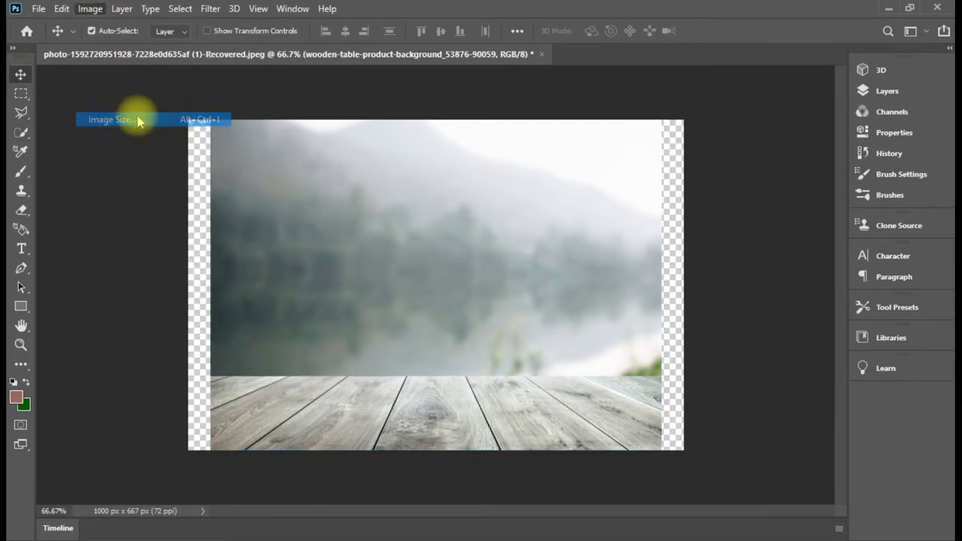
{"action": "left_click", "coordinate": [315, 303]}
{"action": "left_click", "coordinate": [315, 303]}
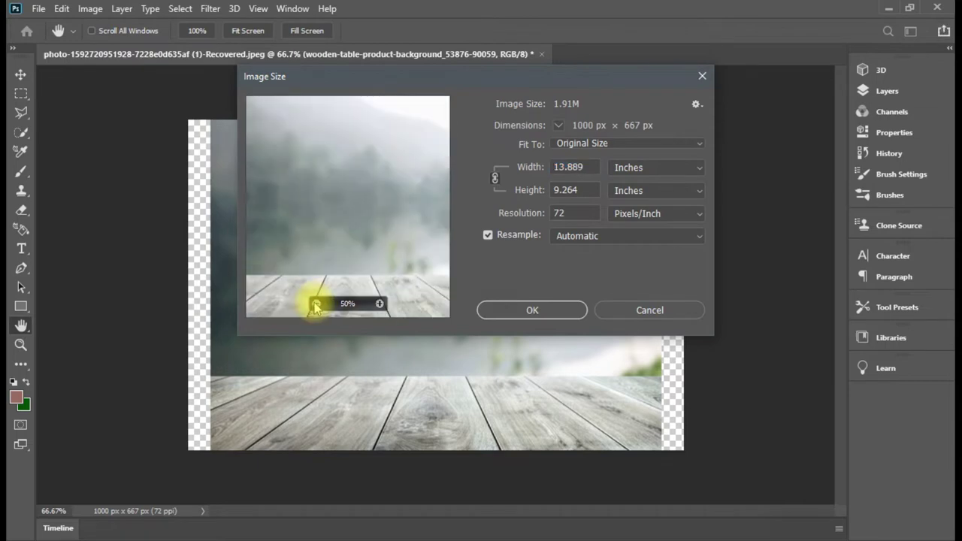
{"action": "left_click", "coordinate": [315, 303]}
{"action": "left_click", "coordinate": [315, 303]}
{"action": "left_click", "coordinate": [380, 305]}
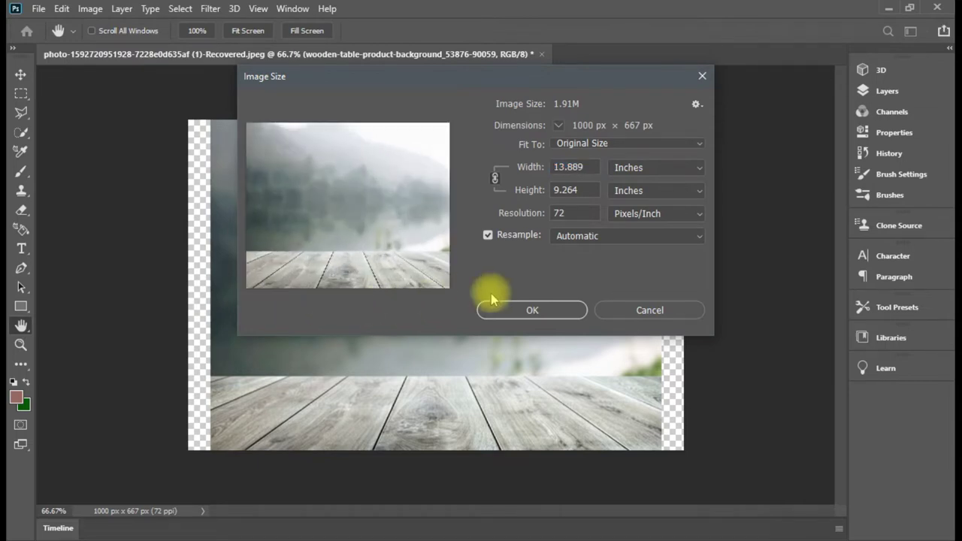
{"action": "left_click", "coordinate": [529, 311]}
Shift the background 21 px left and stretch its left and right edges to the canvas.
{"action": "key", "text": "v"}
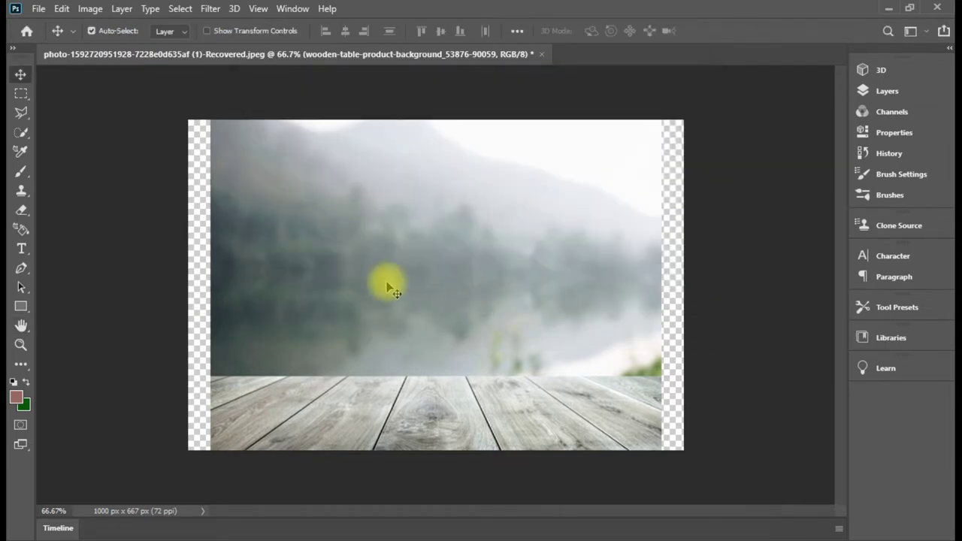
{"action": "mouse_move", "coordinate": [283, 284]}
{"action": "left_mouse_down"}
{"action": "mouse_move", "coordinate": [272, 288]}
{"action": "mouse_move", "coordinate": [288, 288]}
{"action": "left_mouse_up"}
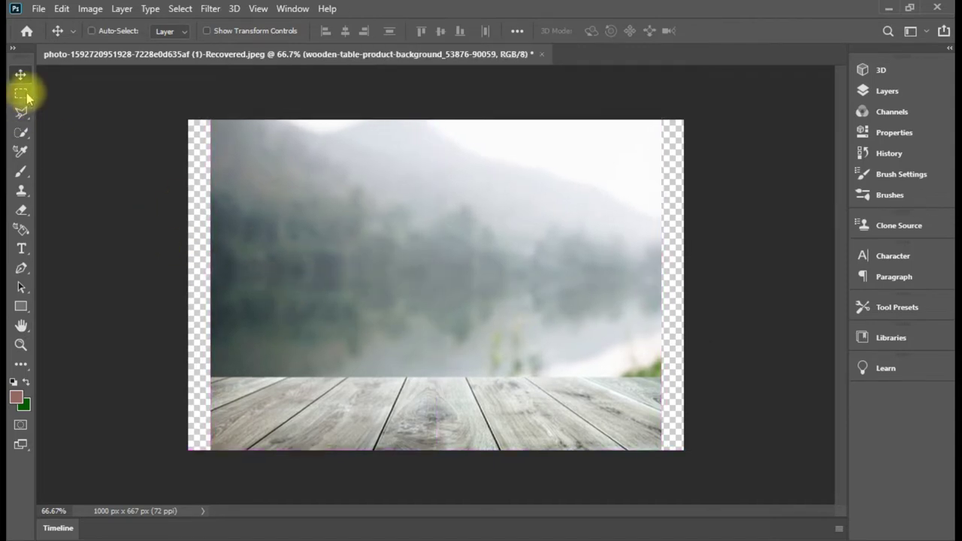
{"action": "key", "text": "ctrl+t"}
{"action": "left_click_drag", "start_coordinate": [210, 286], "coordinate": [188, 285]}
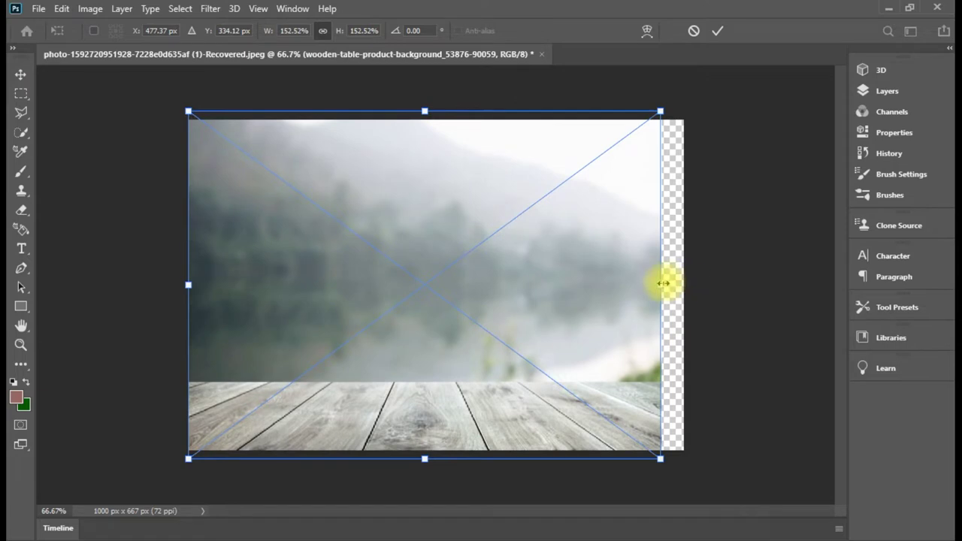
{"action": "left_click_drag", "start_coordinate": [662, 283], "coordinate": [682, 283]}
{"action": "key", "text": "Return"}
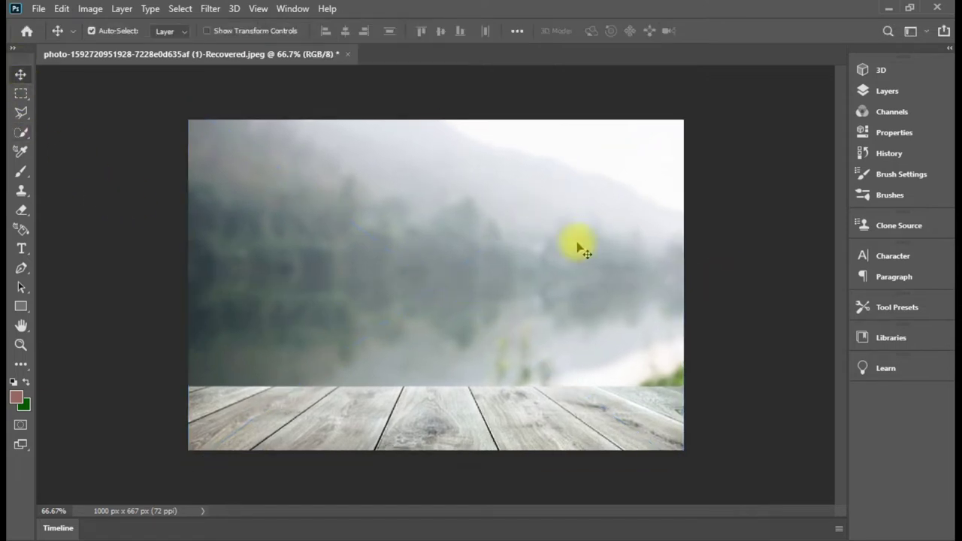
{"action": "left_click", "coordinate": [881, 91]}
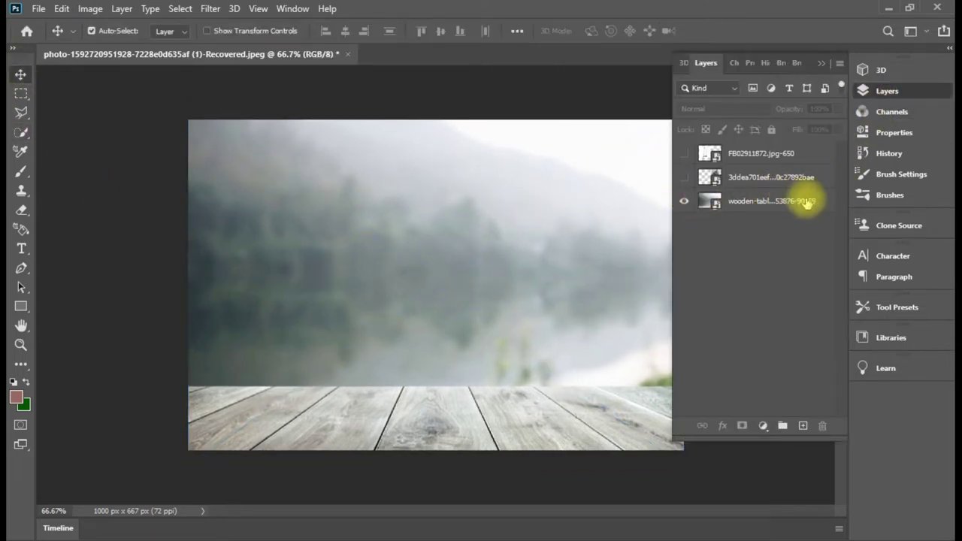
Lock the wooden-table layer and make the bottle layer visible again.
{"action": "left_click", "coordinate": [804, 201]}
{"action": "left_click", "coordinate": [772, 131]}
{"action": "left_click_drag", "start_coordinate": [539, 246], "coordinate": [517, 302]}
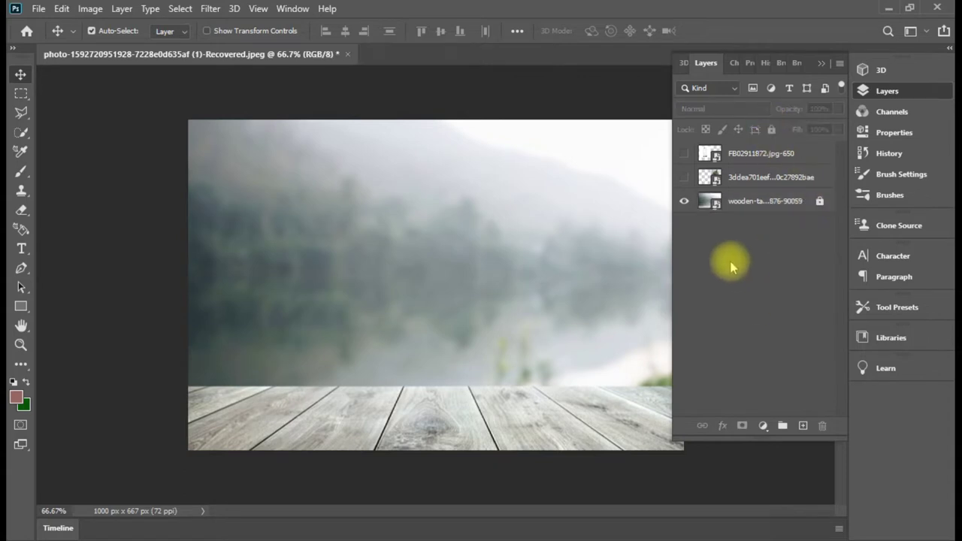
{"action": "left_click", "coordinate": [740, 180]}
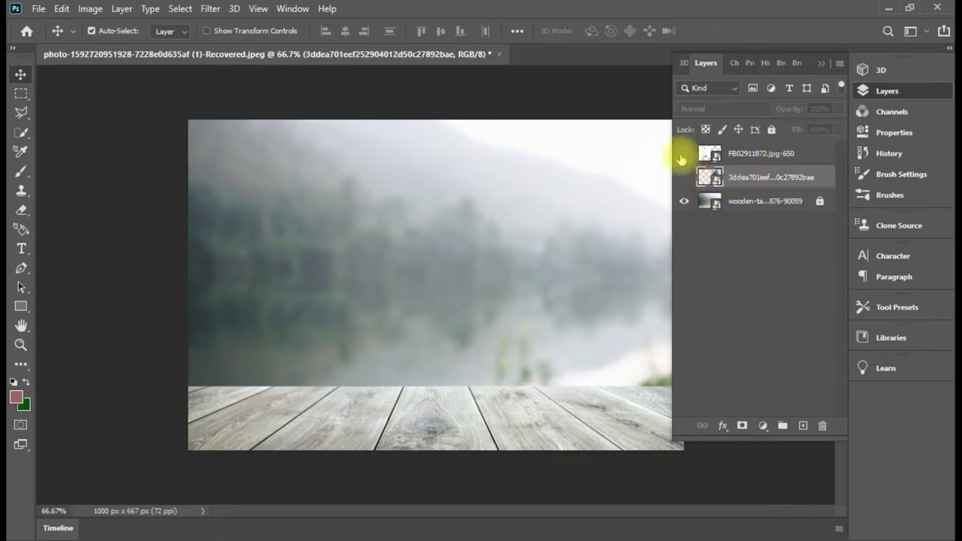
{"action": "left_click", "coordinate": [684, 153]}
{"action": "left_click_drag", "start_coordinate": [358, 254], "coordinate": [371, 233]}
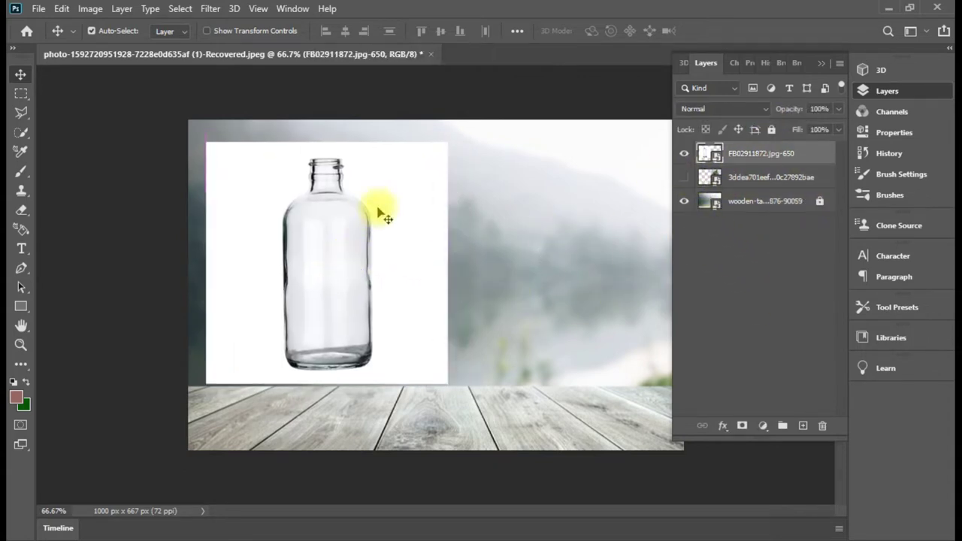
{"action": "left_click", "coordinate": [822, 62]}
Centre the bottle over the table and scale it up to 126.11%.
{"action": "left_click_drag", "start_coordinate": [380, 258], "coordinate": [489, 301]}
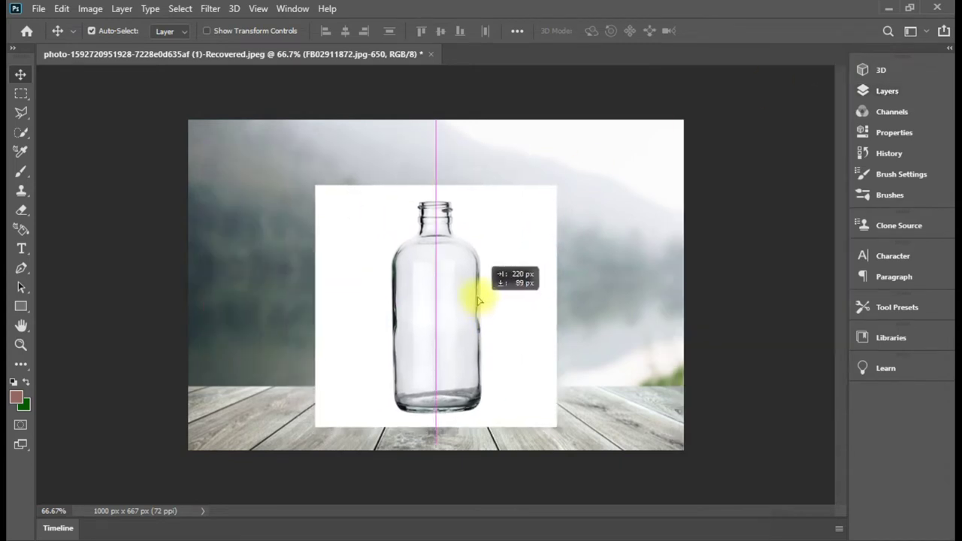
{"action": "key", "text": "ctrl+t"}
{"action": "left_click_drag", "start_coordinate": [554, 185], "coordinate": [623, 126]}
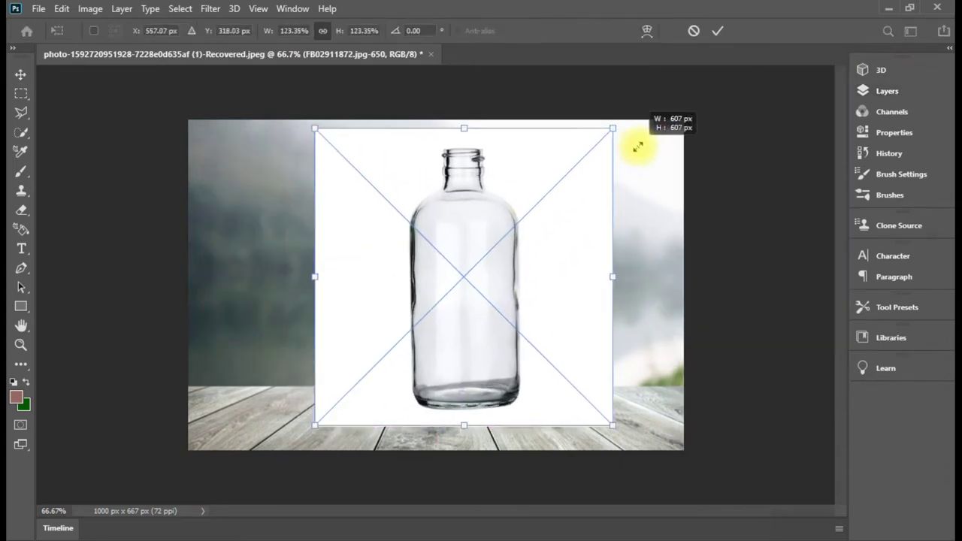
{"action": "left_click_drag", "start_coordinate": [509, 247], "coordinate": [480, 258]}
{"action": "left_click", "coordinate": [20, 74]}
{"action": "left_click", "coordinate": [184, 11]}
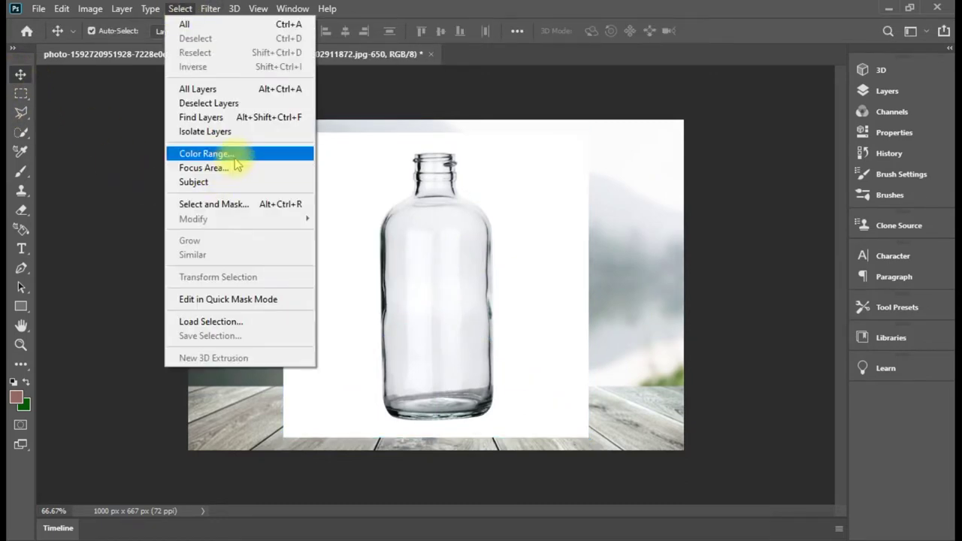
Select the bottle's white backdrop with Color Range by sampling the white.
{"action": "left_click", "coordinate": [230, 154]}
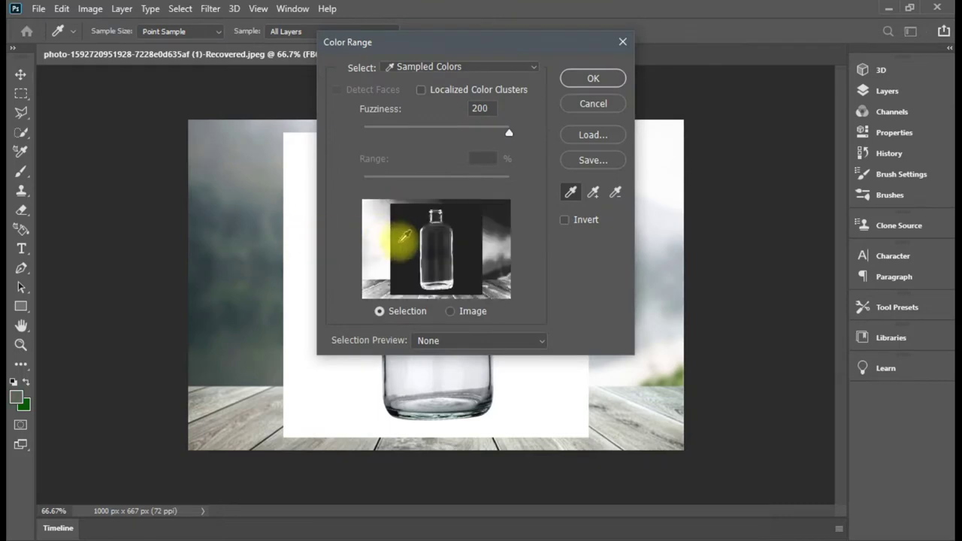
{"action": "left_click_drag", "start_coordinate": [396, 234], "coordinate": [410, 237]}
{"action": "left_click", "coordinate": [592, 79]}
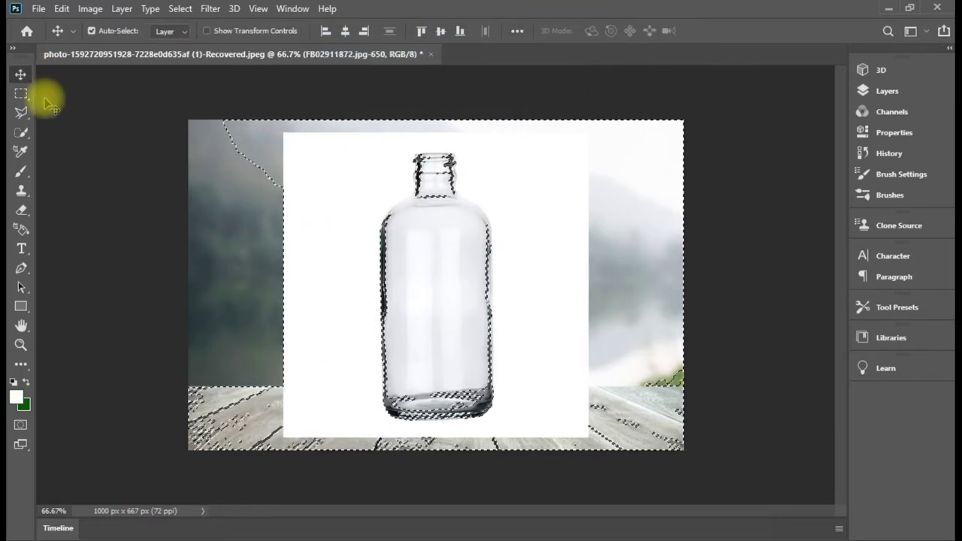
{"action": "left_click", "coordinate": [20, 94]}
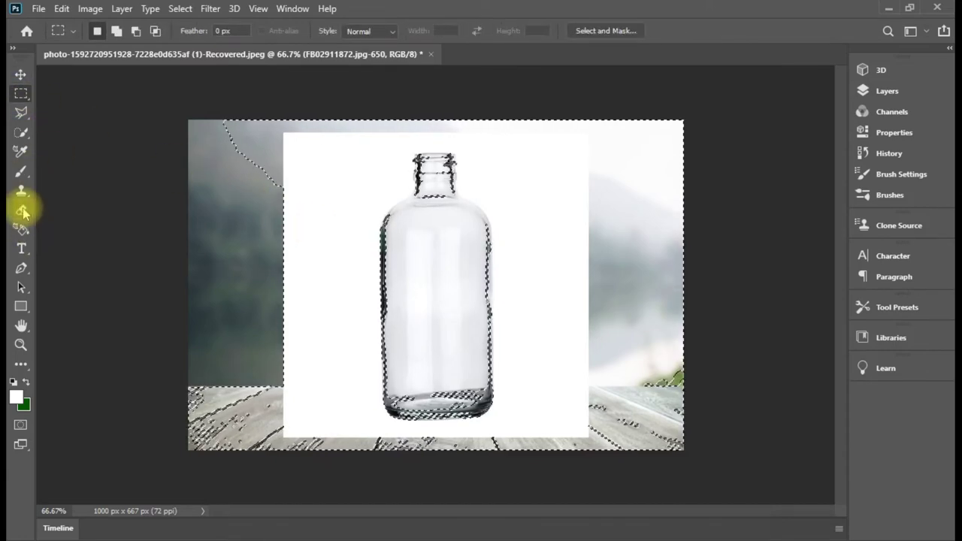
Switch to the standard Eraser, rasterize the bottle layer and erase a patch left of the bottle.
{"action": "left_click", "coordinate": [21, 209]}
{"action": "right_click", "coordinate": [22, 210]}
{"action": "left_click", "coordinate": [86, 206]}
{"action": "left_click", "coordinate": [350, 175]}
{"action": "left_click", "coordinate": [462, 226]}
{"action": "left_click_drag", "start_coordinate": [344, 156], "coordinate": [323, 218]}
Erase the white area left of the bottle with a soft 99 px brush, then 69% hardness.
{"action": "left_click", "coordinate": [113, 31]}
{"action": "mouse_move", "coordinate": [113, 98]}
{"action": "left_mouse_down"}
{"action": "mouse_move", "coordinate": [81, 98]}
{"action": "mouse_move", "coordinate": [122, 79]}
{"action": "left_mouse_up"}
{"action": "left_click_drag", "start_coordinate": [353, 139], "coordinate": [297, 361]}
{"action": "left_click_drag", "start_coordinate": [300, 193], "coordinate": [321, 146]}
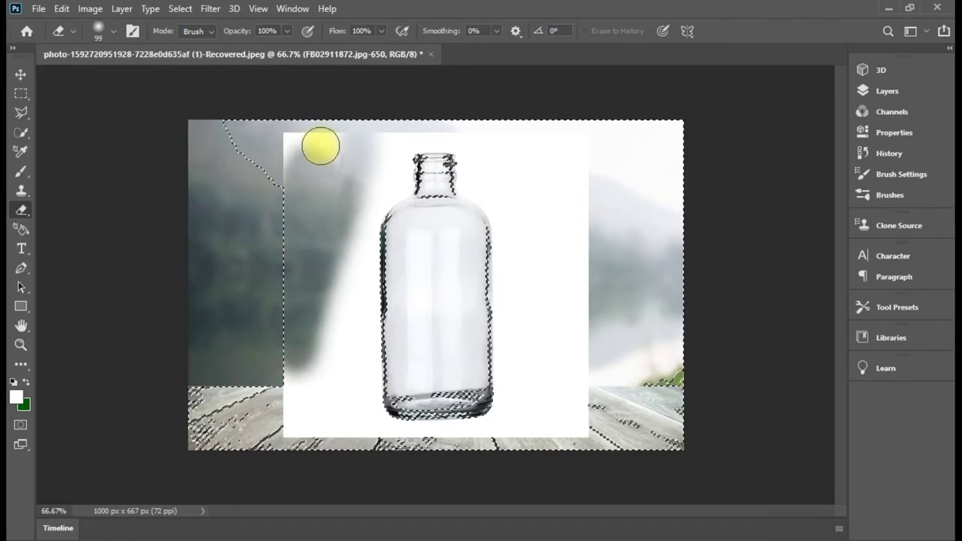
{"action": "left_click", "coordinate": [112, 31]}
{"action": "mouse_move", "coordinate": [97, 111]}
{"action": "left_mouse_down"}
{"action": "mouse_move", "coordinate": [182, 111]}
{"action": "mouse_move", "coordinate": [90, 111]}
{"action": "mouse_move", "coordinate": [154, 112]}
{"action": "left_mouse_up"}
{"action": "mouse_move", "coordinate": [345, 152]}
{"action": "left_mouse_down"}
{"action": "mouse_move", "coordinate": [326, 283]}
{"action": "mouse_move", "coordinate": [285, 300]}
{"action": "mouse_move", "coordinate": [316, 440]}
{"action": "mouse_move", "coordinate": [336, 381]}
{"action": "mouse_move", "coordinate": [333, 301]}
{"action": "mouse_move", "coordinate": [343, 451]}
{"action": "left_mouse_up"}
{"action": "left_click", "coordinate": [21, 93]}
Delete the white strips right of, below and above the bottle, then zoom to 100% and deselect.
{"action": "left_click", "coordinate": [219, 240]}
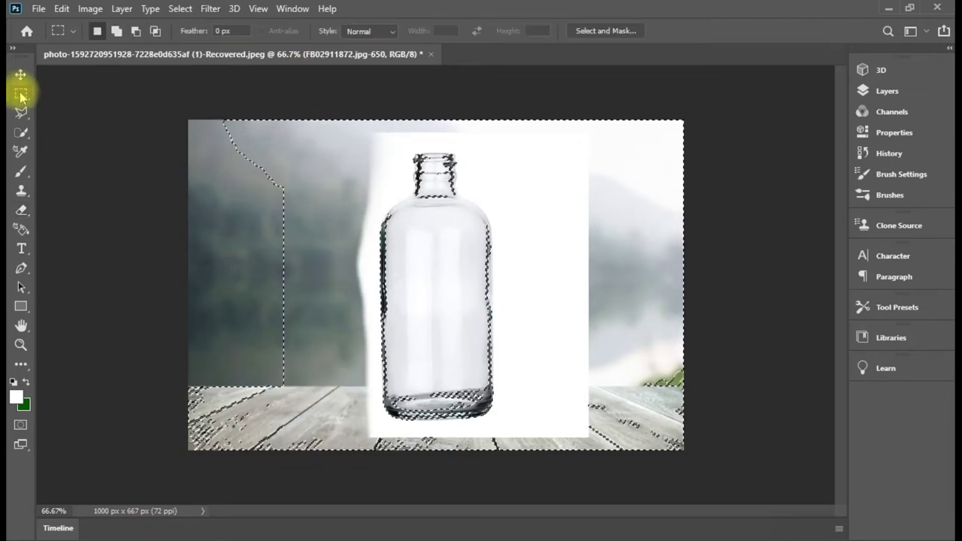
{"action": "left_click_drag", "start_coordinate": [555, 279], "coordinate": [631, 458]}
{"action": "left_click_drag", "start_coordinate": [365, 449], "coordinate": [508, 426]}
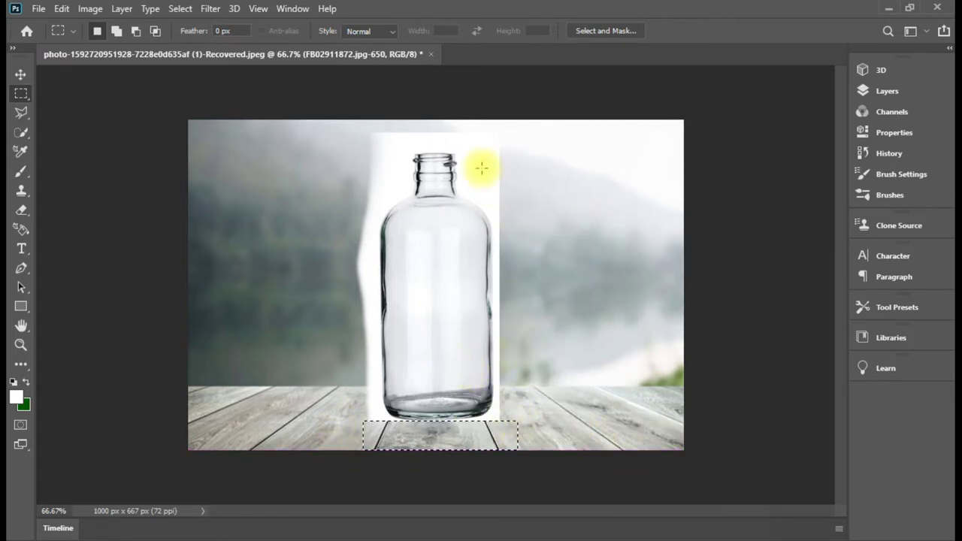
{"action": "left_click_drag", "start_coordinate": [336, 112], "coordinate": [555, 153]}
{"action": "key", "text": "ctrl+plus"}
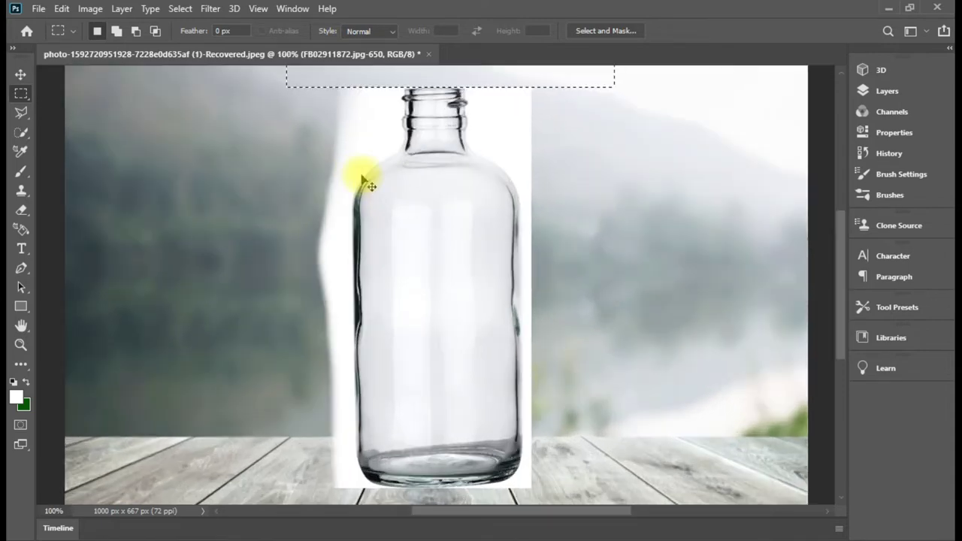
{"action": "scroll", "coordinate": [395, 172], "scroll_direction": "up", "scroll_amount": 1}
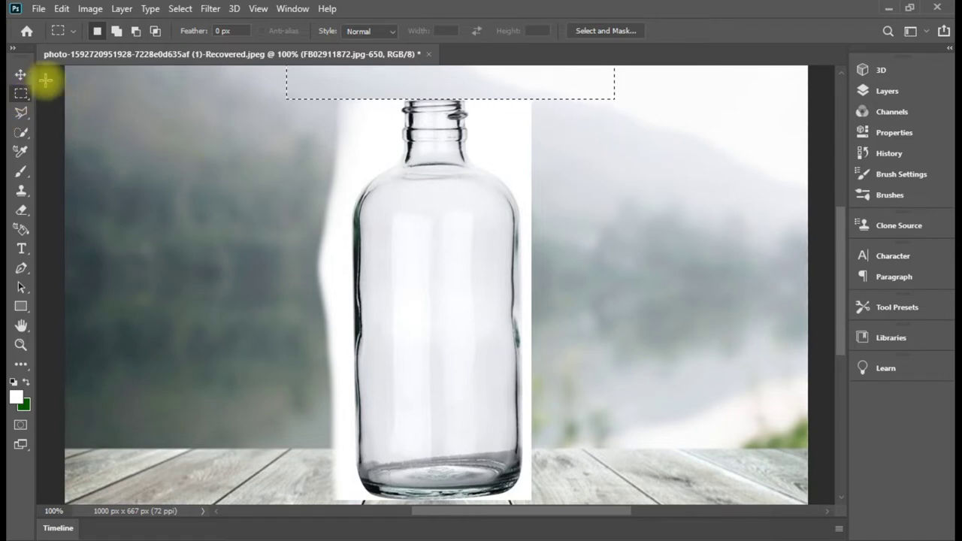
{"action": "left_click", "coordinate": [21, 74]}
{"action": "left_click", "coordinate": [21, 93]}
{"action": "left_click", "coordinate": [242, 145]}
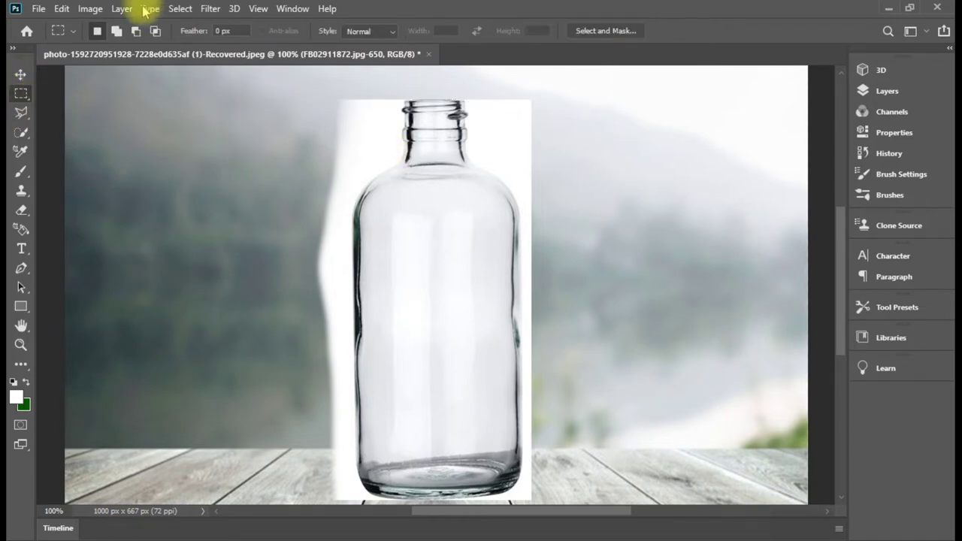
{"action": "left_click", "coordinate": [211, 9]}
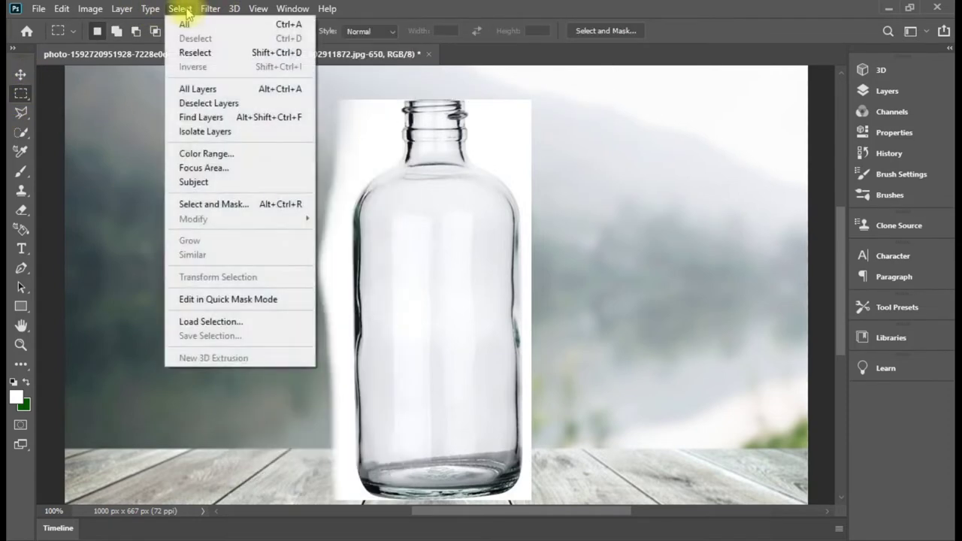
Apply a Focus Area selection, then load a Color Range selection of the misty background and table.
{"action": "left_click", "coordinate": [252, 166]}
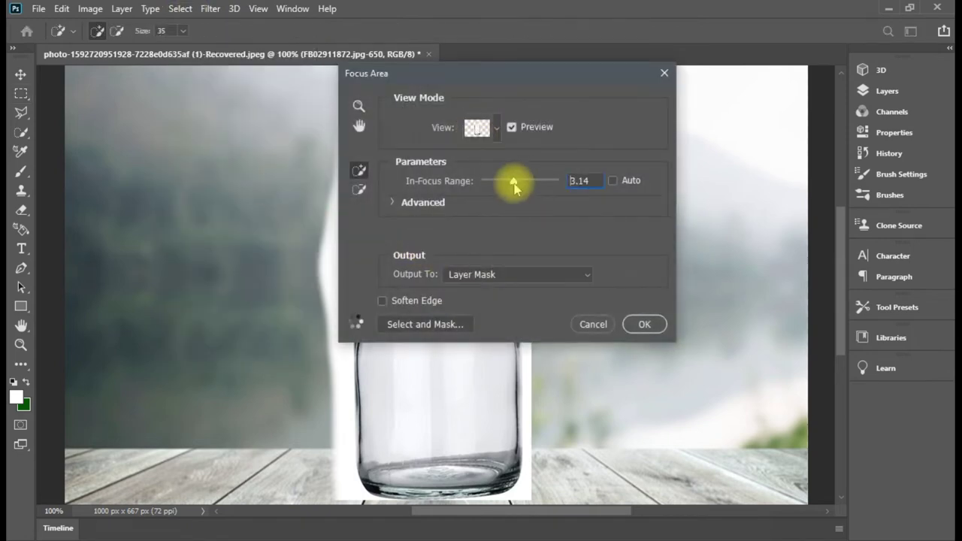
{"action": "left_click", "coordinate": [643, 324]}
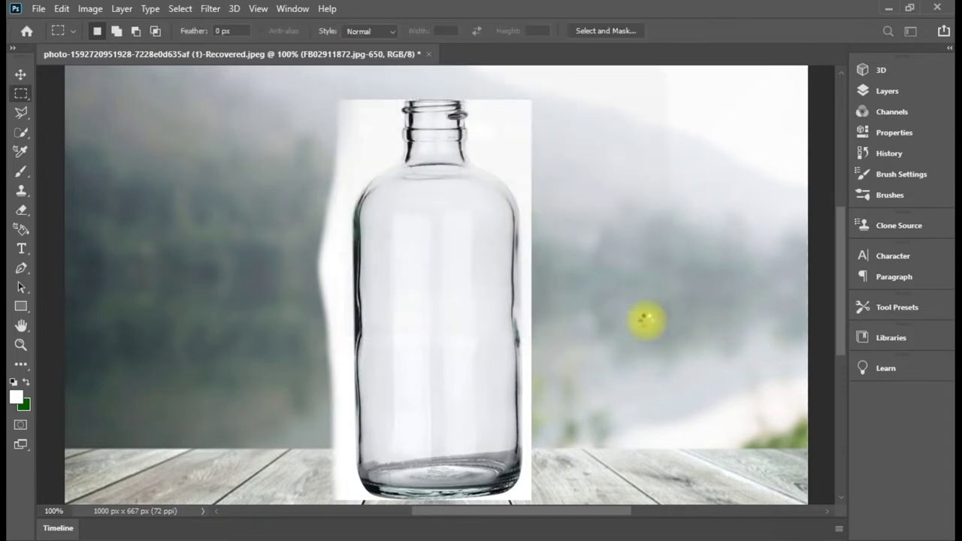
{"action": "left_click", "coordinate": [180, 9]}
{"action": "left_click", "coordinate": [211, 153]}
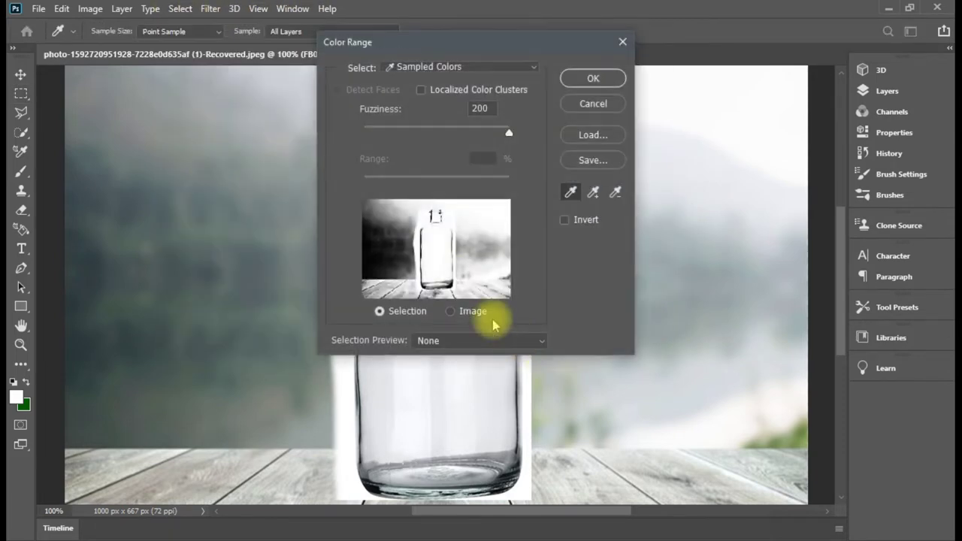
{"action": "left_click", "coordinate": [592, 77]}
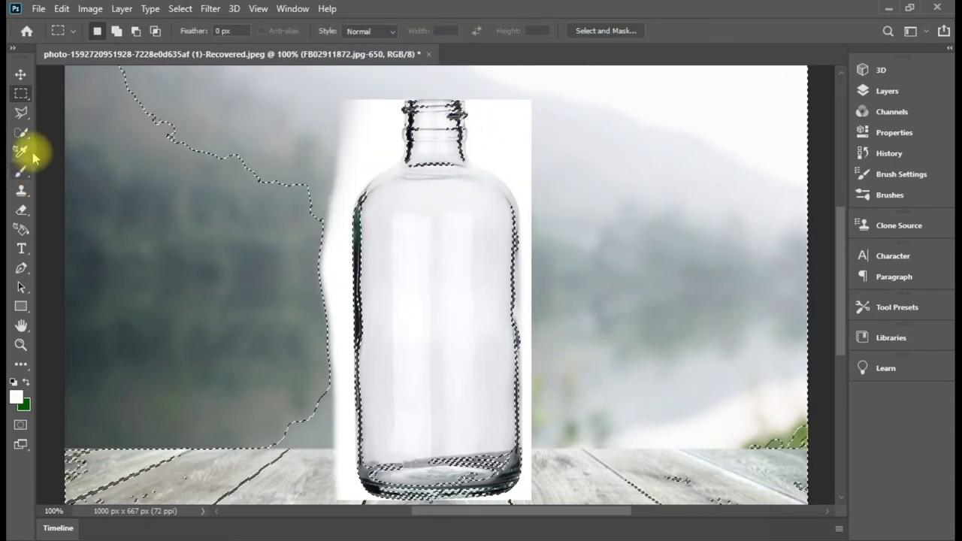
{"action": "left_click", "coordinate": [21, 210]}
Erase the white bands along the bottle's left edge and right side, undoing one bad stroke, then deselect.
{"action": "left_click_drag", "start_coordinate": [347, 122], "coordinate": [314, 205]}
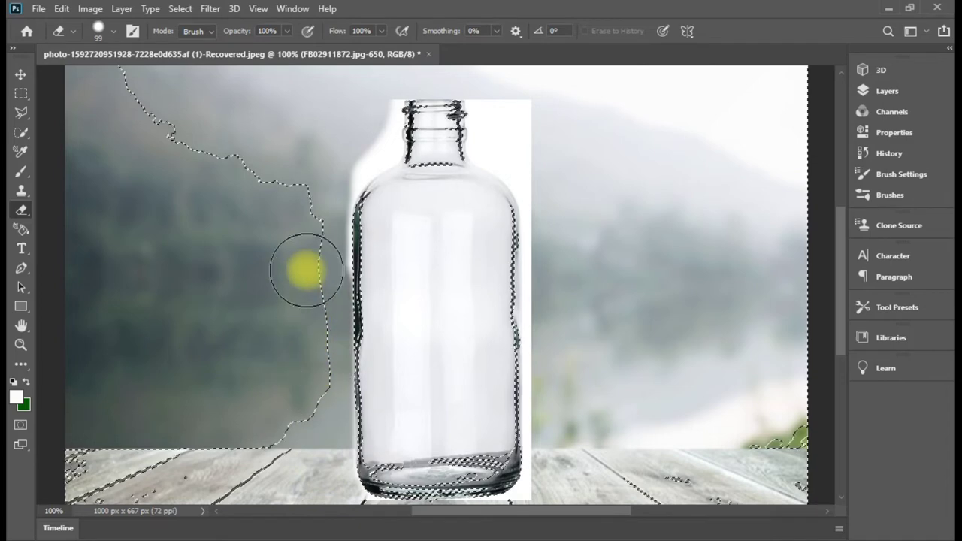
{"action": "mouse_move", "coordinate": [604, 216]}
{"action": "left_mouse_down"}
{"action": "mouse_move", "coordinate": [554, 150]}
{"action": "mouse_move", "coordinate": [563, 217]}
{"action": "left_mouse_up"}
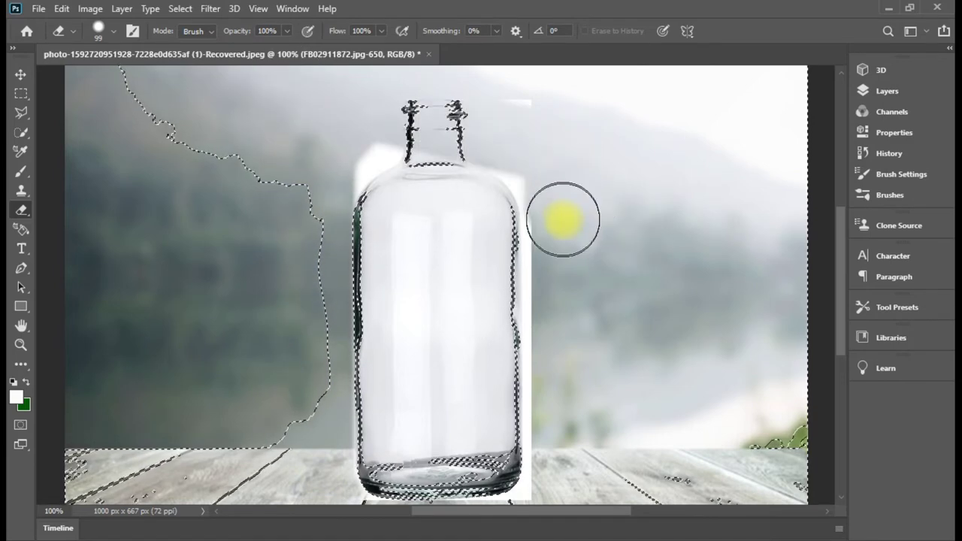
{"action": "key", "text": "ctrl+z"}
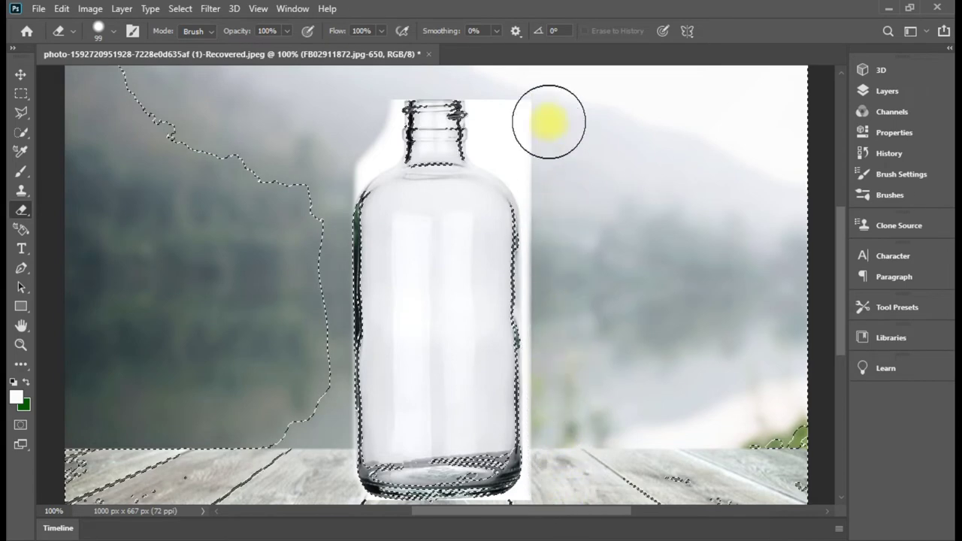
{"action": "left_click_drag", "start_coordinate": [561, 472], "coordinate": [547, 133]}
{"action": "mouse_move", "coordinate": [553, 442]}
{"action": "left_mouse_down"}
{"action": "mouse_move", "coordinate": [554, 526]}
{"action": "mouse_move", "coordinate": [533, 86]}
{"action": "mouse_move", "coordinate": [536, 150]}
{"action": "mouse_move", "coordinate": [590, 259]}
{"action": "mouse_move", "coordinate": [548, 193]}
{"action": "mouse_move", "coordinate": [566, 387]}
{"action": "mouse_move", "coordinate": [563, 188]}
{"action": "mouse_move", "coordinate": [554, 198]}
{"action": "mouse_move", "coordinate": [573, 507]}
{"action": "mouse_move", "coordinate": [554, 65]}
{"action": "mouse_move", "coordinate": [590, 483]}
{"action": "mouse_move", "coordinate": [586, 90]}
{"action": "mouse_move", "coordinate": [602, 124]}
{"action": "mouse_move", "coordinate": [554, 122]}
{"action": "mouse_move", "coordinate": [570, 225]}
{"action": "left_mouse_up"}
{"action": "mouse_move", "coordinate": [576, 485]}
{"action": "left_mouse_down"}
{"action": "mouse_move", "coordinate": [564, 79]}
{"action": "mouse_move", "coordinate": [579, 441]}
{"action": "mouse_move", "coordinate": [576, 425]}
{"action": "left_mouse_up"}
{"action": "mouse_move", "coordinate": [576, 193]}
{"action": "left_mouse_down"}
{"action": "mouse_move", "coordinate": [554, 48]}
{"action": "mouse_move", "coordinate": [596, 338]}
{"action": "mouse_move", "coordinate": [559, 375]}
{"action": "left_mouse_up"}
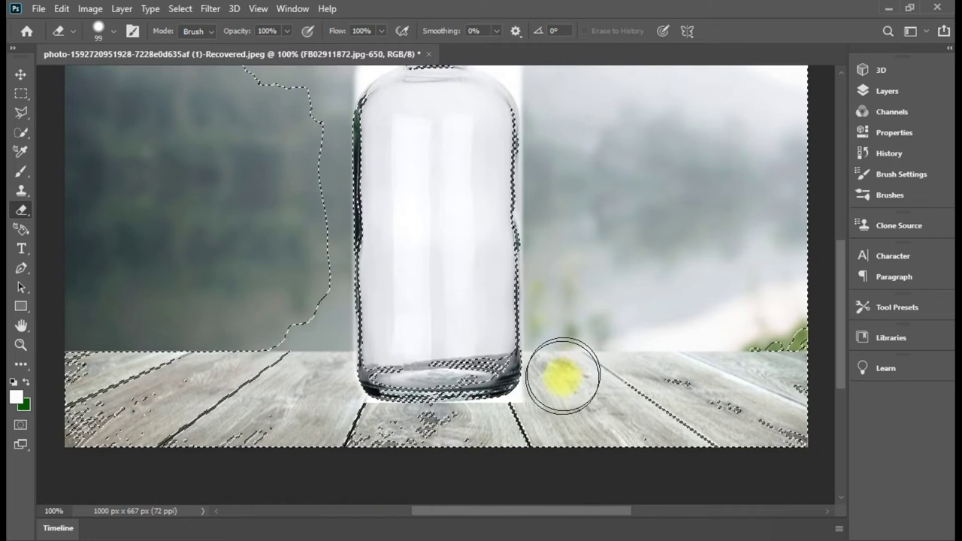
{"action": "left_click", "coordinate": [21, 93]}
{"action": "left_click", "coordinate": [527, 406]}
{"action": "left_click", "coordinate": [184, 9]}
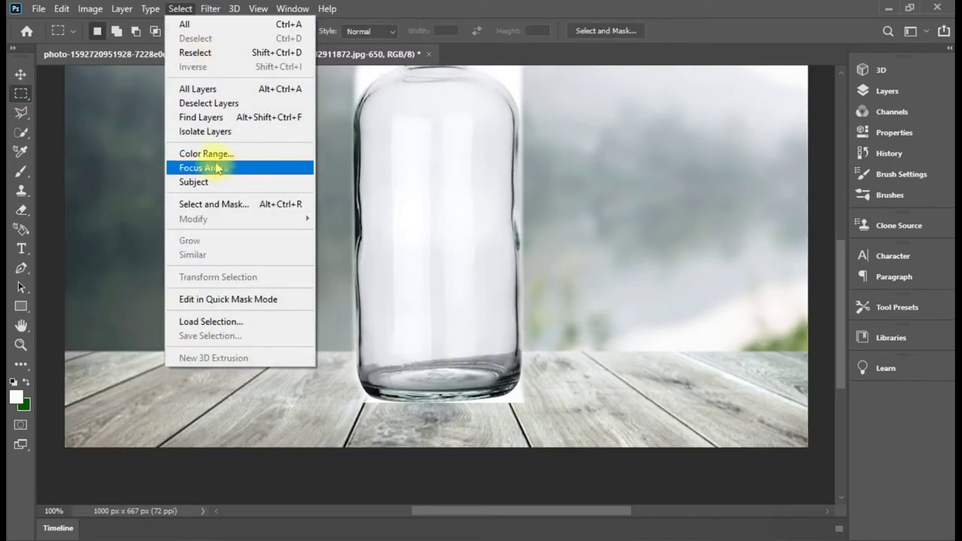
Reload the Color Range selection and erase the white patch beside the bottle neck.
{"action": "left_click", "coordinate": [204, 152]}
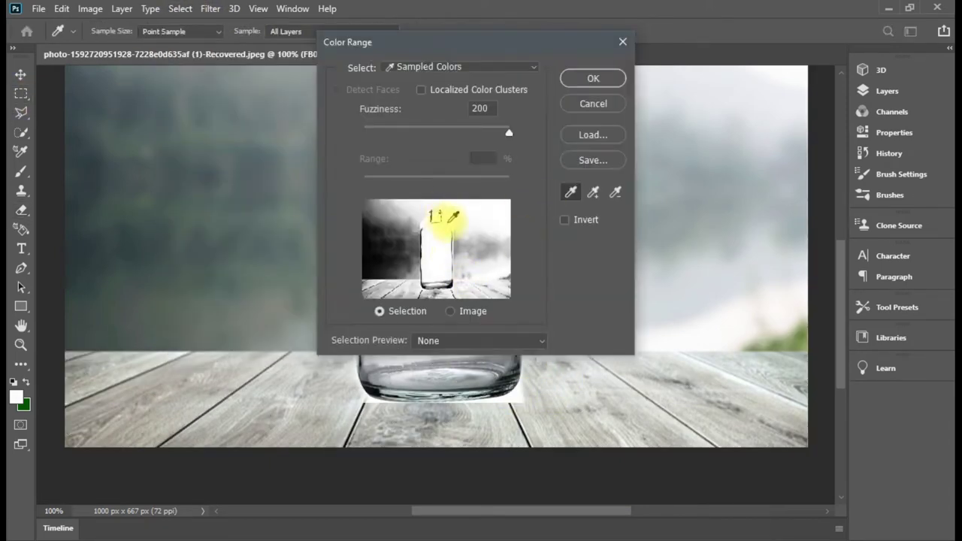
{"action": "left_click", "coordinate": [580, 79]}
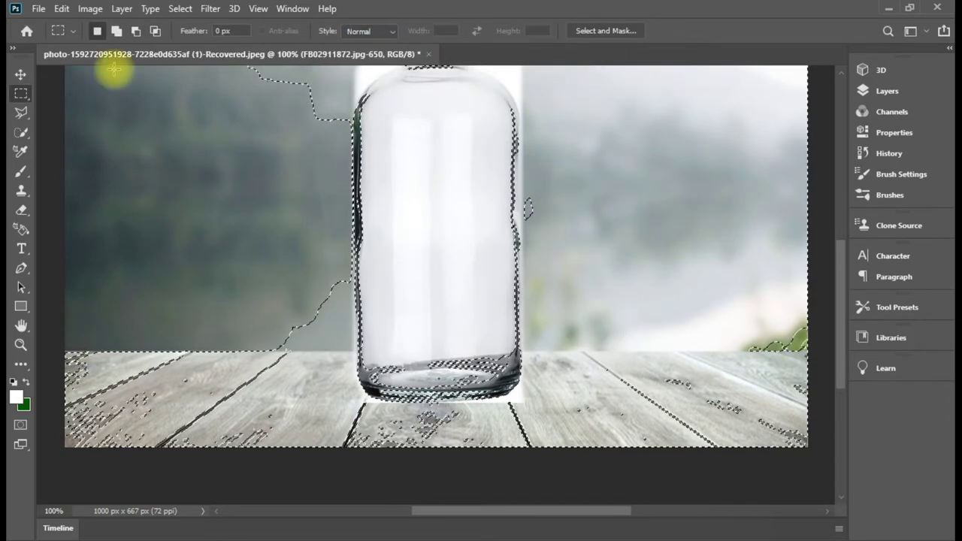
{"action": "left_click", "coordinate": [22, 210]}
{"action": "scroll", "coordinate": [576, 223], "scroll_direction": "up", "scroll_amount": 2}
{"action": "scroll", "coordinate": [564, 210], "scroll_direction": "up", "scroll_amount": 3}
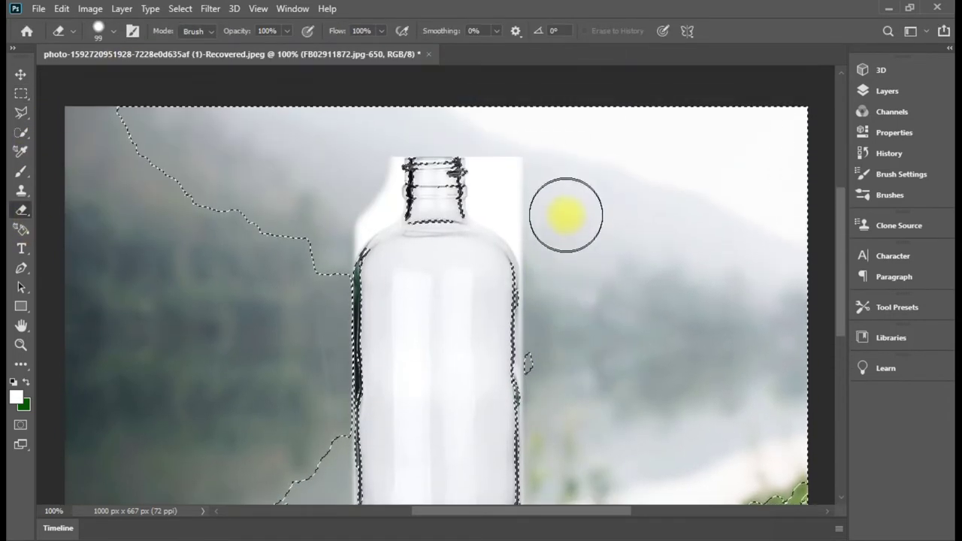
{"action": "mouse_move", "coordinate": [535, 184]}
{"action": "left_mouse_down"}
{"action": "mouse_move", "coordinate": [524, 168]}
{"action": "mouse_move", "coordinate": [554, 211]}
{"action": "mouse_move", "coordinate": [520, 144]}
{"action": "mouse_move", "coordinate": [569, 251]}
{"action": "mouse_move", "coordinate": [541, 221]}
{"action": "mouse_move", "coordinate": [565, 280]}
{"action": "left_mouse_up"}
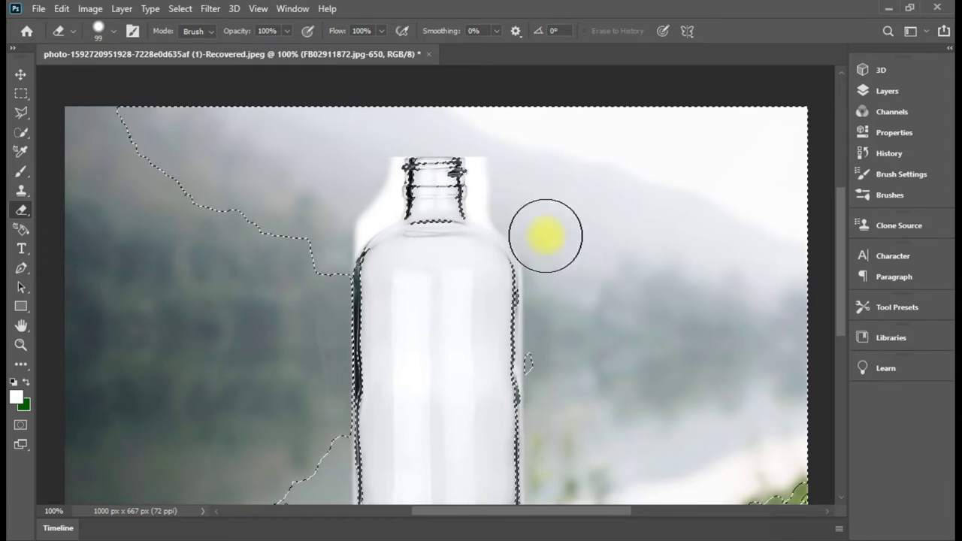
{"action": "left_click_drag", "start_coordinate": [564, 233], "coordinate": [509, 180]}
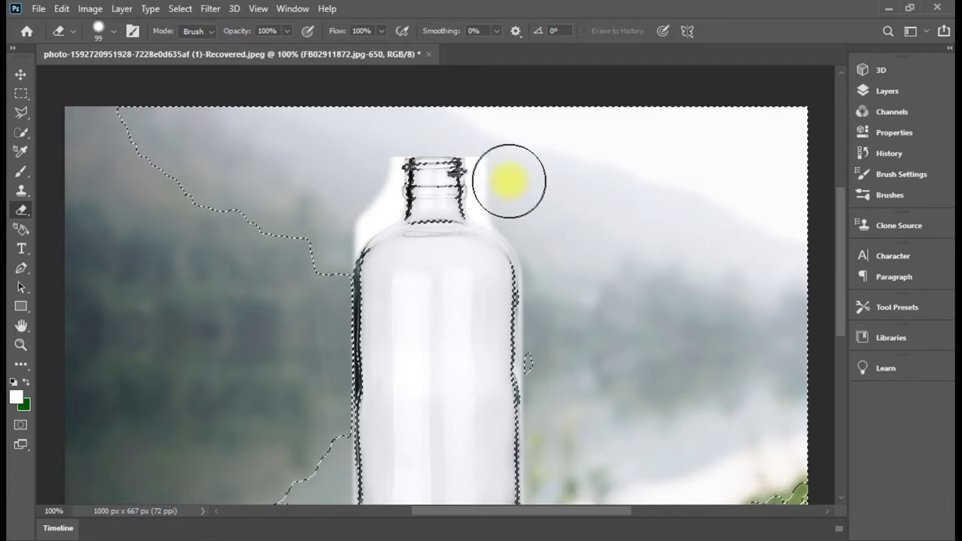
{"action": "scroll", "coordinate": [539, 406], "scroll_direction": "down", "scroll_amount": 5}
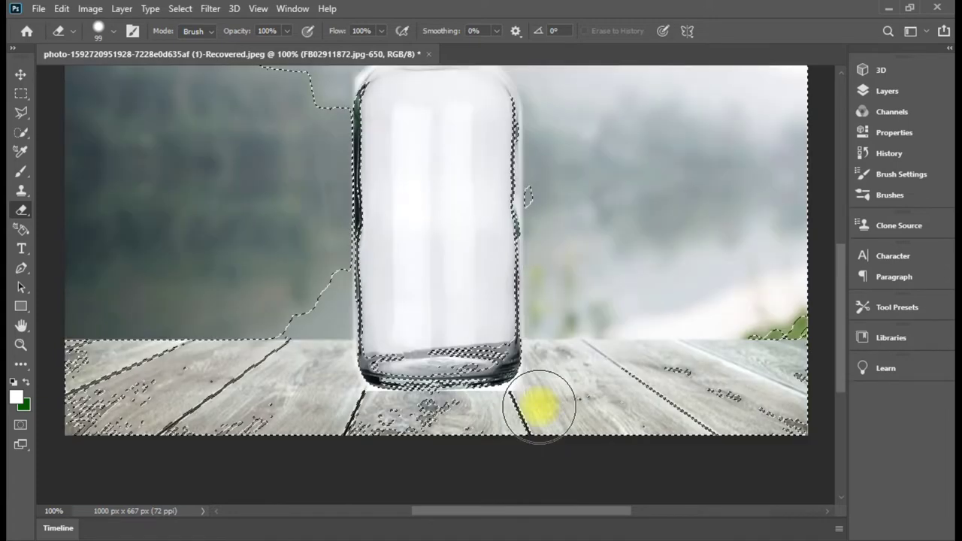
Shrink the eraser brush to 28 px and zoom to 300% on the bottle base and table.
{"action": "left_click", "coordinate": [114, 31]}
{"action": "left_click_drag", "start_coordinate": [133, 79], "coordinate": [101, 79]}
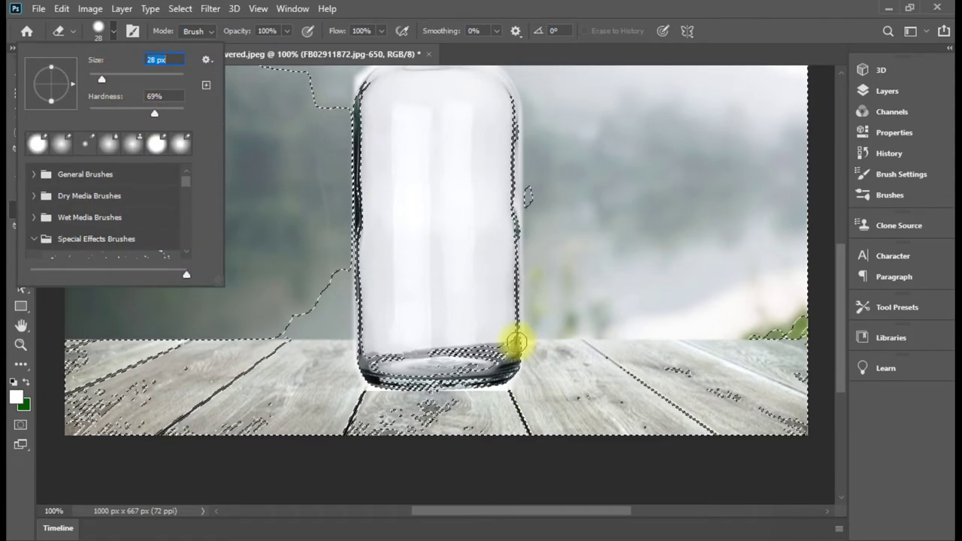
{"action": "key", "text": "Return"}
{"action": "key", "text": "ctrl+plus"}
{"action": "key", "text": "ctrl+plus"}
{"action": "left_click_drag", "start_coordinate": [524, 209], "coordinate": [460, 44]}
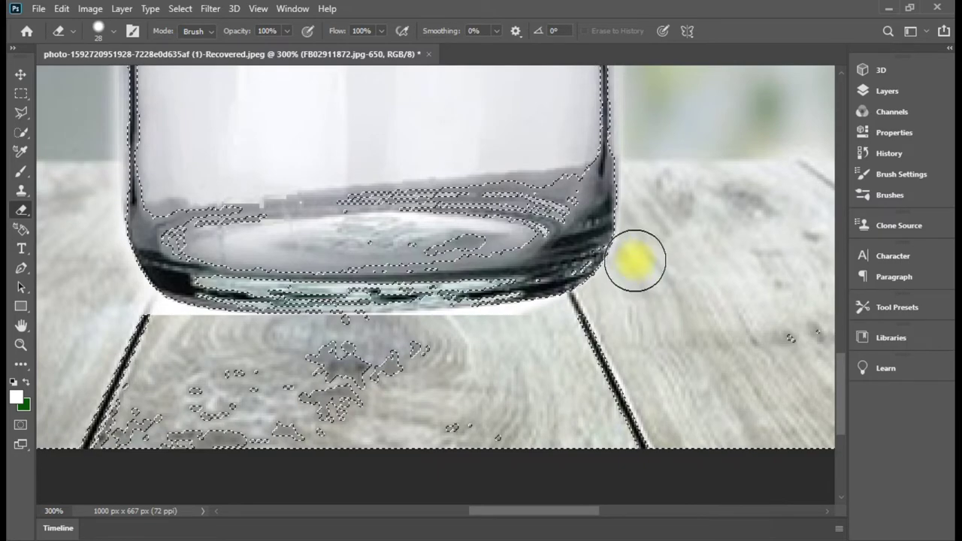
Erase the white strip under the bottle's base at 300% zoom.
{"action": "mouse_move", "coordinate": [435, 334]}
{"action": "left_mouse_down"}
{"action": "mouse_move", "coordinate": [74, 226]}
{"action": "mouse_move", "coordinate": [150, 307]}
{"action": "left_mouse_up"}
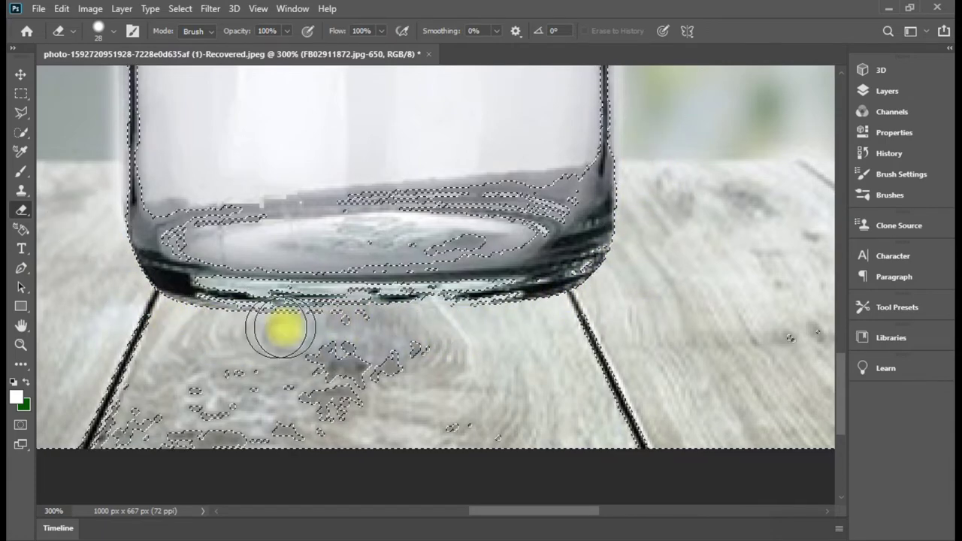
{"action": "scroll", "coordinate": [177, 286], "scroll_direction": "up", "scroll_amount": 2}
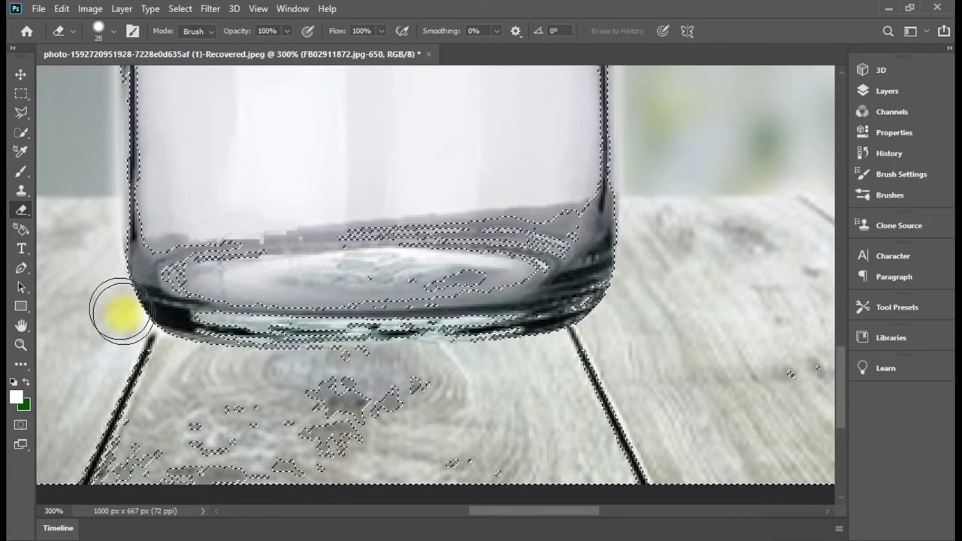
{"action": "left_click_drag", "start_coordinate": [157, 189], "coordinate": [434, 394]}
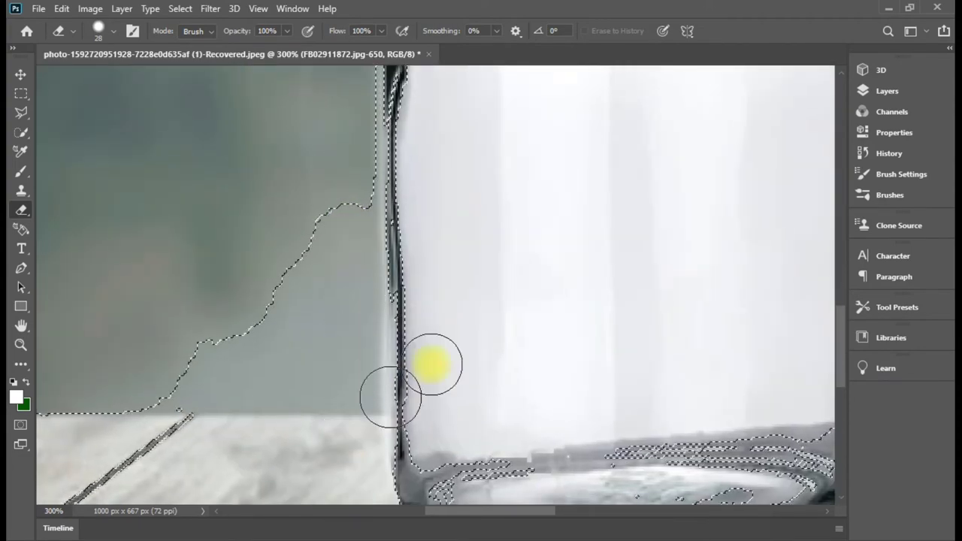
{"action": "key", "text": "ctrl+d"}
{"action": "scroll", "coordinate": [516, 200], "scroll_direction": "right", "scroll_amount": 5}
{"action": "scroll", "coordinate": [526, 195], "scroll_direction": "up", "scroll_amount": 1}
{"action": "key", "text": "ctrl+z"}
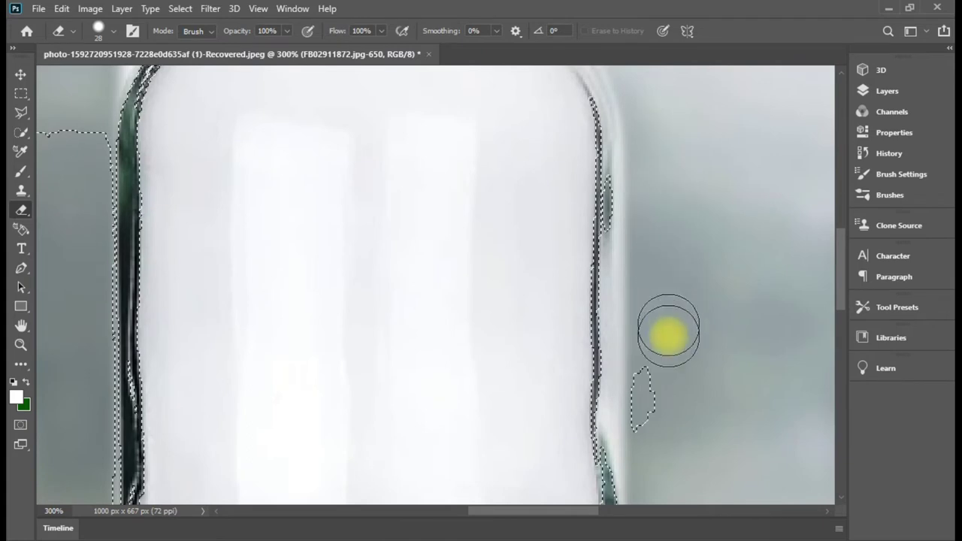
{"action": "scroll", "coordinate": [654, 248], "scroll_direction": "up", "scroll_amount": 4}
{"action": "scroll", "coordinate": [661, 233], "scroll_direction": "up", "scroll_amount": 1}
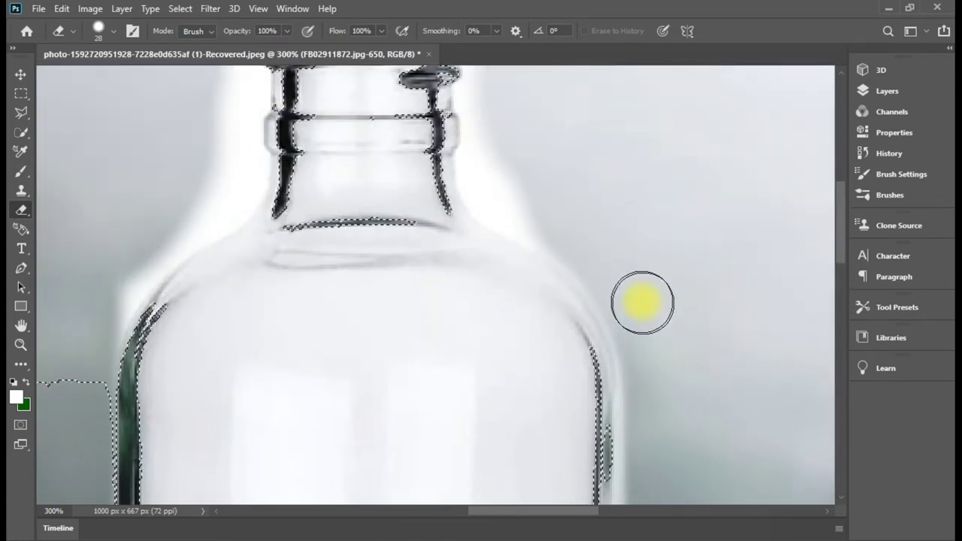
Erase the white halo along both bottle shoulders and left of the neck.
{"action": "left_click_drag", "start_coordinate": [477, 154], "coordinate": [633, 311]}
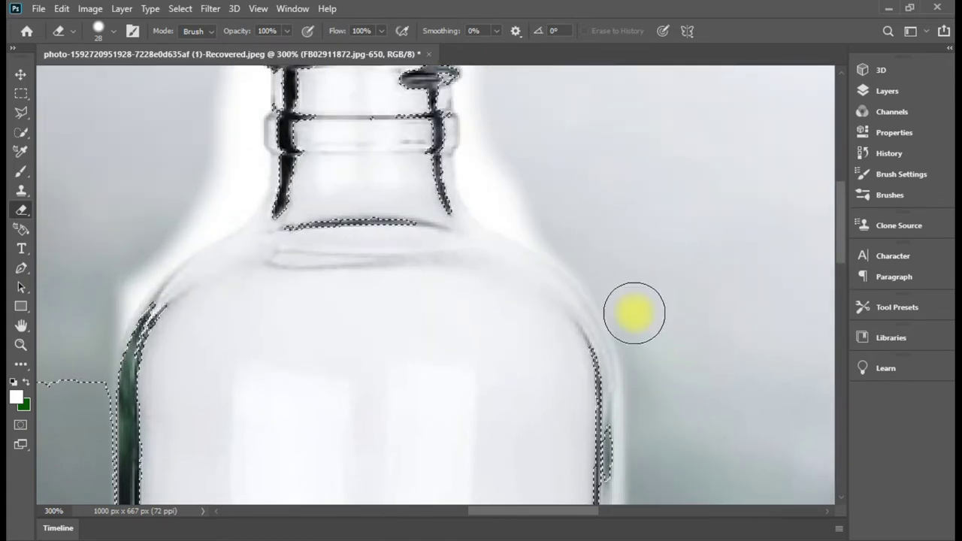
{"action": "left_click_drag", "start_coordinate": [597, 256], "coordinate": [500, 177]}
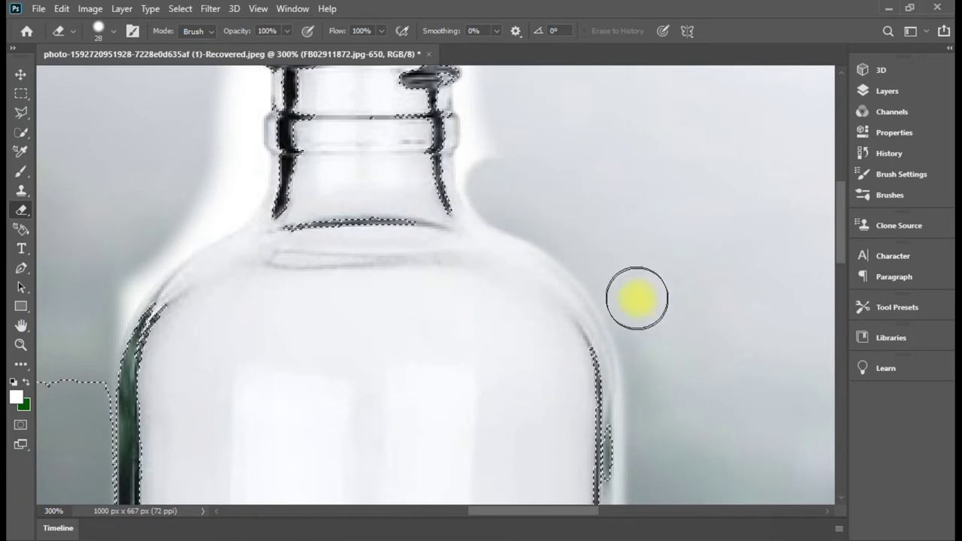
{"action": "left_click_drag", "start_coordinate": [217, 103], "coordinate": [135, 238]}
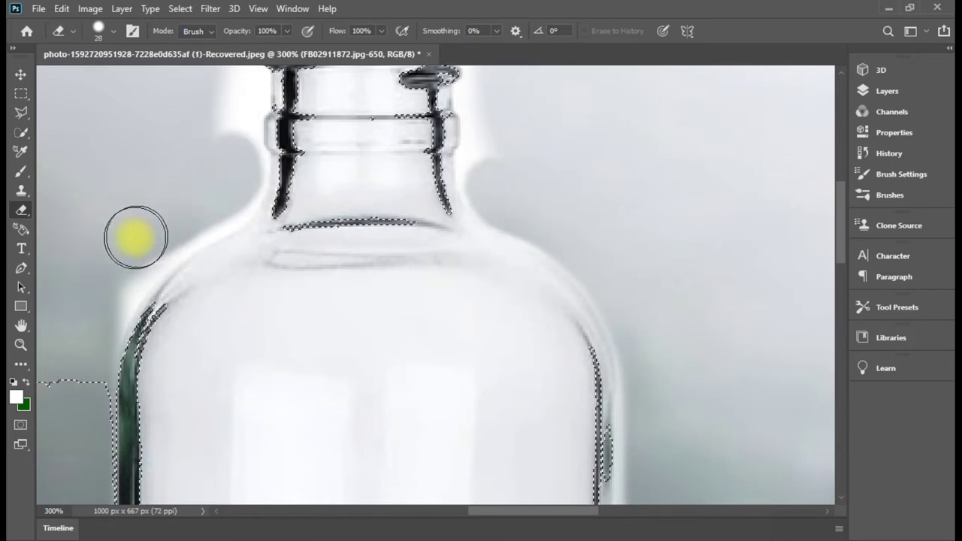
{"action": "mouse_move", "coordinate": [232, 172]}
{"action": "left_mouse_down"}
{"action": "mouse_move", "coordinate": [228, 203]}
{"action": "mouse_move", "coordinate": [155, 238]}
{"action": "mouse_move", "coordinate": [80, 349]}
{"action": "mouse_move", "coordinate": [167, 232]}
{"action": "mouse_move", "coordinate": [85, 323]}
{"action": "mouse_move", "coordinate": [188, 211]}
{"action": "mouse_move", "coordinate": [122, 272]}
{"action": "left_mouse_up"}
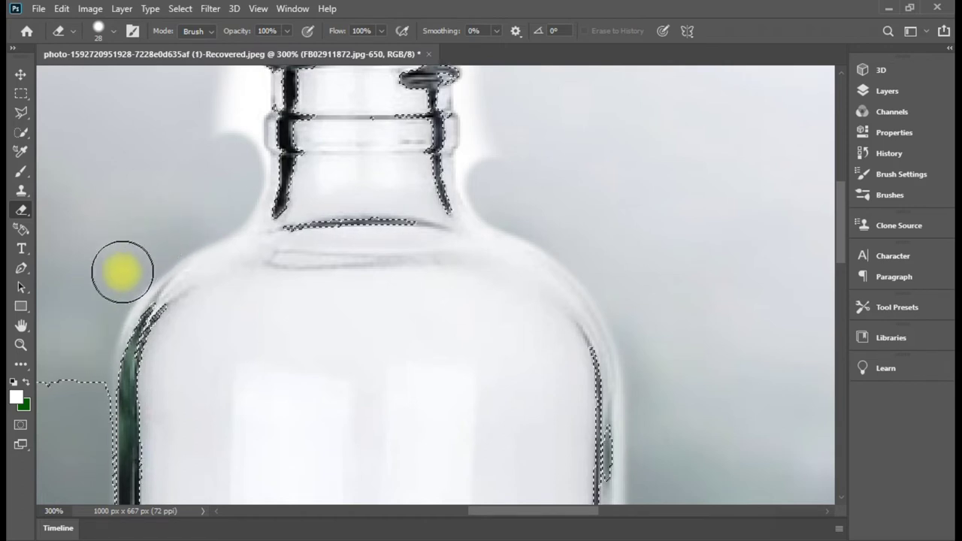
{"action": "scroll", "coordinate": [193, 129], "scroll_direction": "up", "scroll_amount": 2}
{"action": "mouse_move", "coordinate": [217, 143]}
{"action": "left_mouse_down"}
{"action": "mouse_move", "coordinate": [218, 274]}
{"action": "mouse_move", "coordinate": [226, 128]}
{"action": "left_mouse_up"}
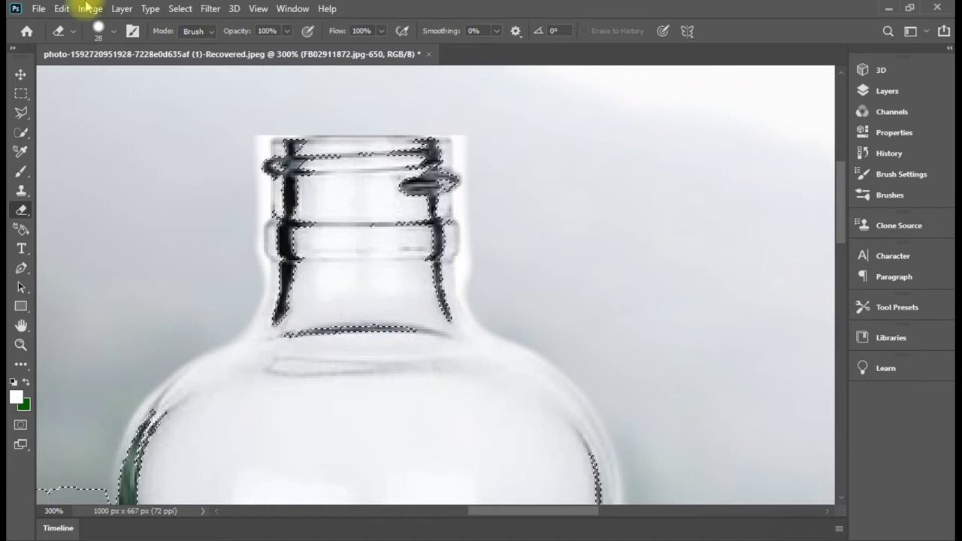
Set the eraser brush to 14 px for the neck, then zoom out and clear the selection.
{"action": "left_click", "coordinate": [98, 30]}
{"action": "left_click_drag", "start_coordinate": [92, 81], "coordinate": [96, 81]}
{"action": "key", "text": "Return"}
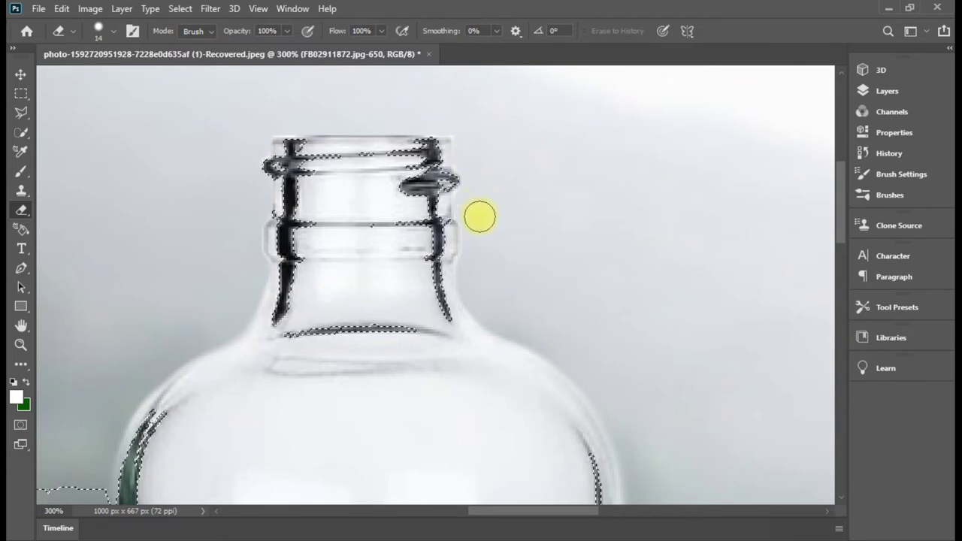
{"action": "scroll", "coordinate": [539, 218], "scroll_direction": "down", "scroll_amount": 5}
{"action": "scroll", "coordinate": [539, 221], "scroll_direction": "down", "scroll_amount": 3}
{"action": "scroll", "coordinate": [539, 221], "scroll_direction": "down", "scroll_amount": 1}
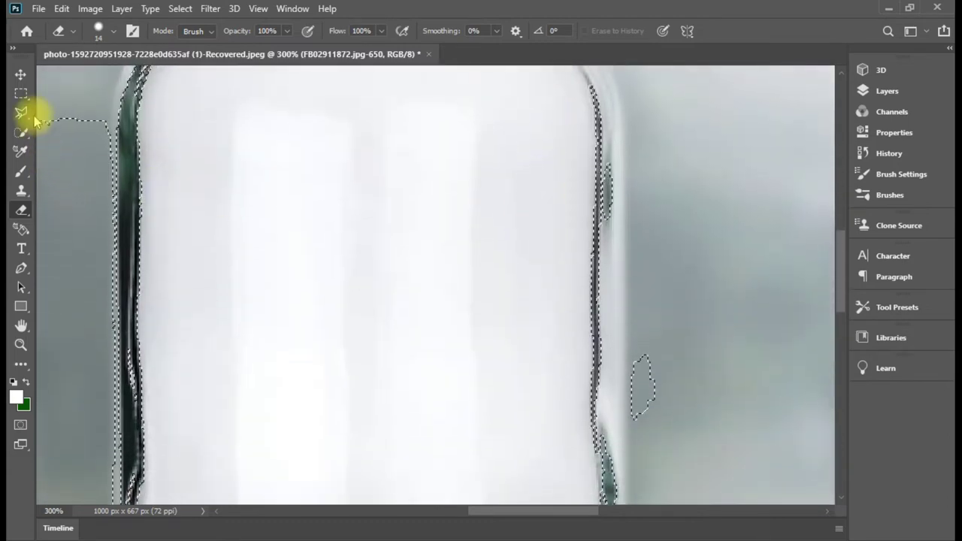
{"action": "left_click", "coordinate": [21, 94]}
{"action": "key", "text": "ctrl+d"}
{"action": "key", "text": "ctrl+0"}
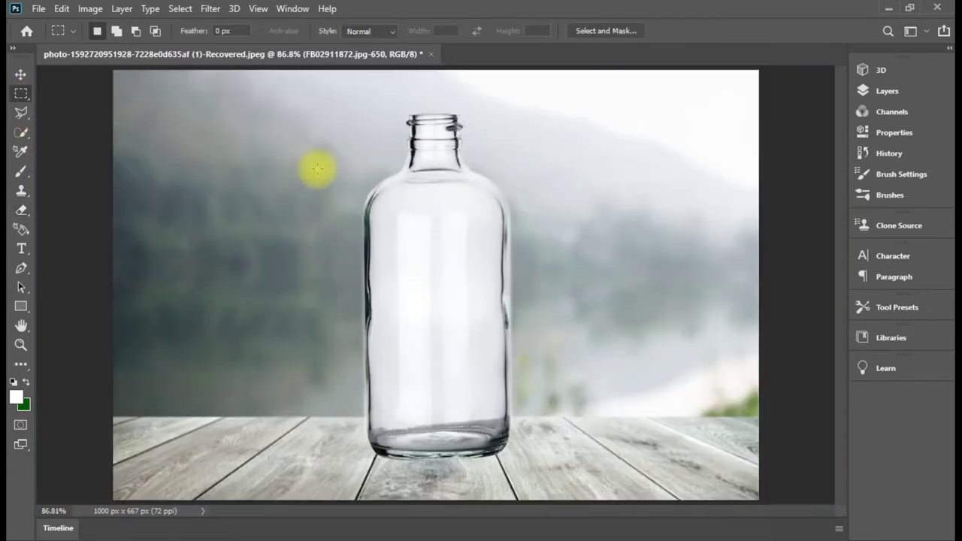
{"action": "left_click", "coordinate": [21, 73]}
{"action": "left_click_drag", "start_coordinate": [433, 350], "coordinate": [378, 350]}
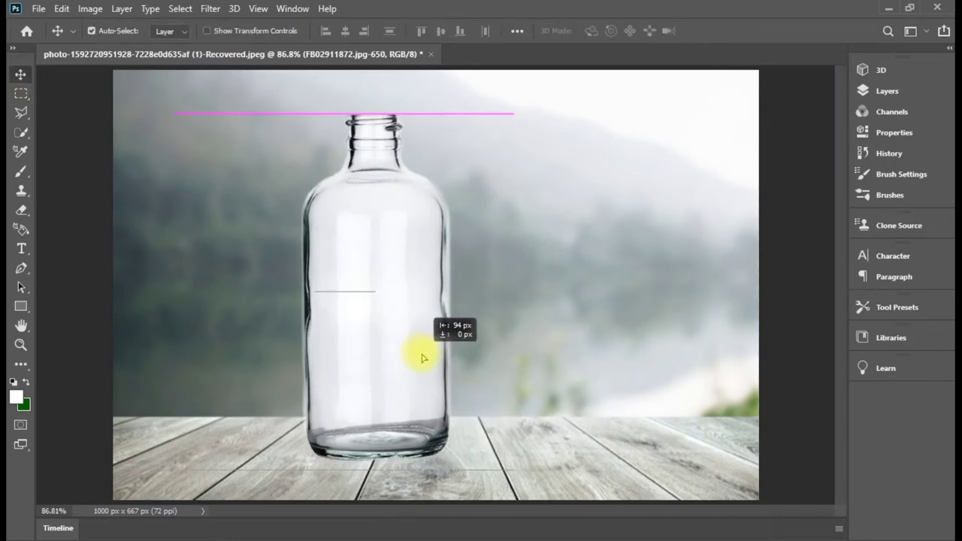
{"action": "left_click", "coordinate": [892, 111]}
{"action": "left_click", "coordinate": [895, 91]}
{"action": "left_click", "coordinate": [21, 209]}
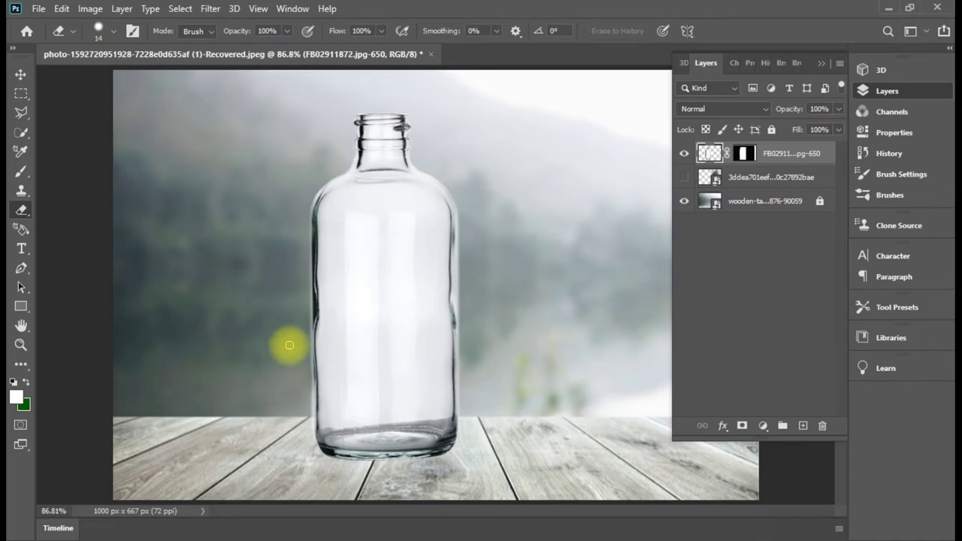
{"action": "left_click", "coordinate": [20, 74]}
{"action": "left_click", "coordinate": [824, 66]}
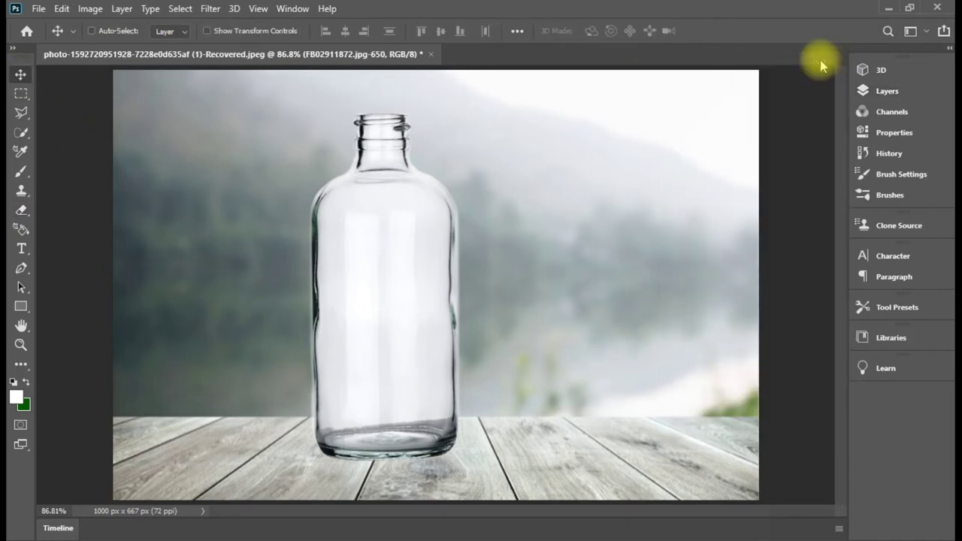
{"action": "key", "text": "ctrl+t"}
{"action": "left_click", "coordinate": [21, 94]}
{"action": "left_click_drag", "start_coordinate": [158, 93], "coordinate": [310, 500]}
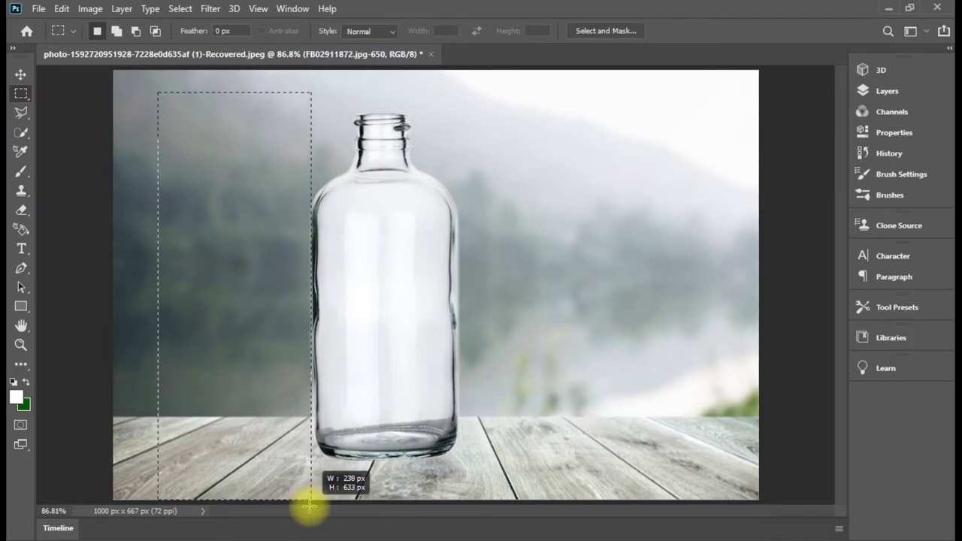
{"action": "mouse_move", "coordinate": [540, 152]}
{"action": "left_mouse_down"}
{"action": "mouse_move", "coordinate": [436, 483]}
{"action": "mouse_move", "coordinate": [461, 530]}
{"action": "left_mouse_up"}
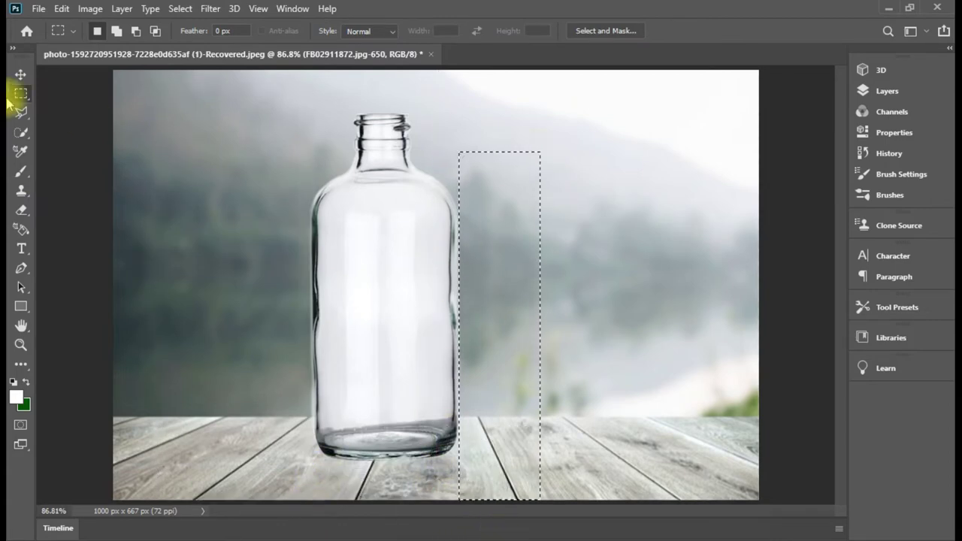
{"action": "left_click", "coordinate": [351, 153]}
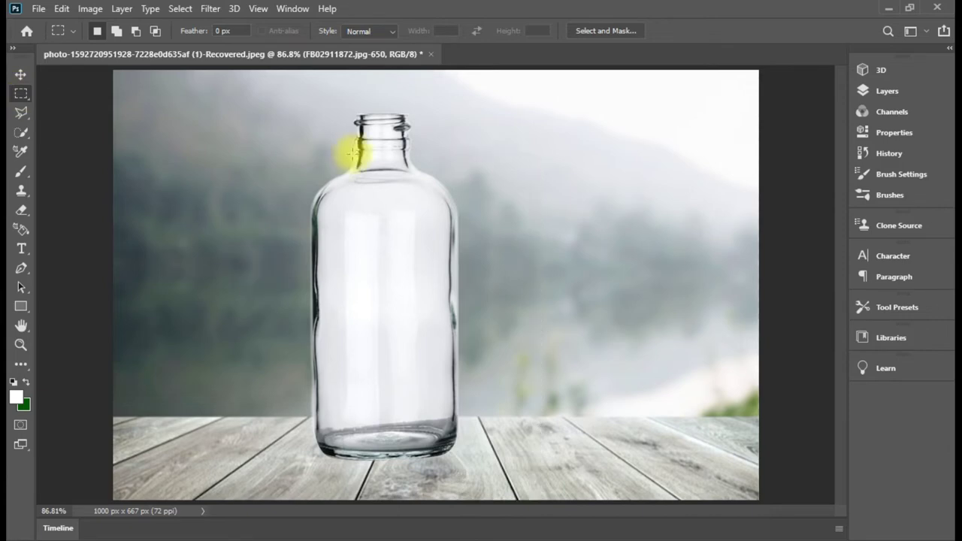
{"action": "left_click", "coordinate": [21, 74]}
{"action": "left_click", "coordinate": [887, 91]}
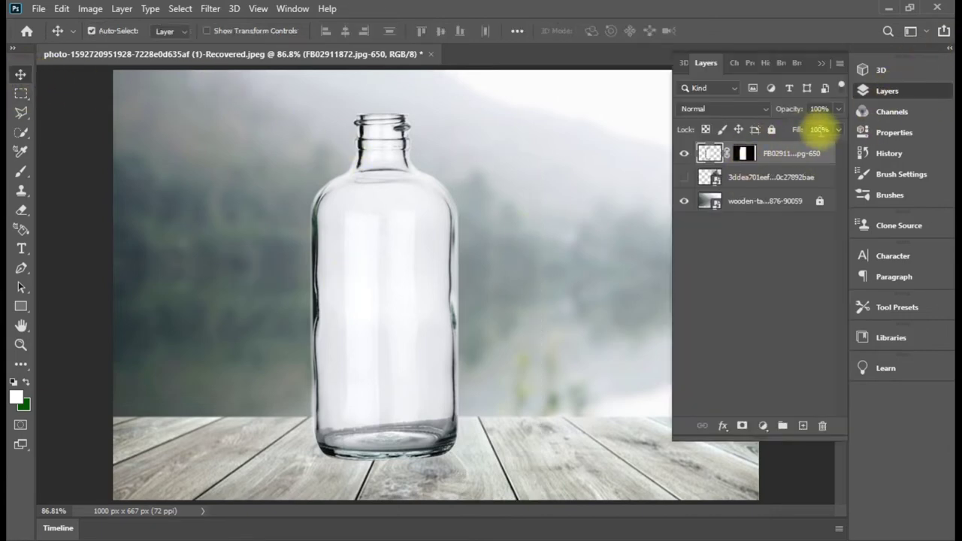
Lower the bottle layer's fill to 49%.
{"action": "mouse_move", "coordinate": [838, 131]}
{"action": "left_mouse_down"}
{"action": "mouse_move", "coordinate": [836, 151]}
{"action": "mouse_move", "coordinate": [820, 154]}
{"action": "left_mouse_up"}
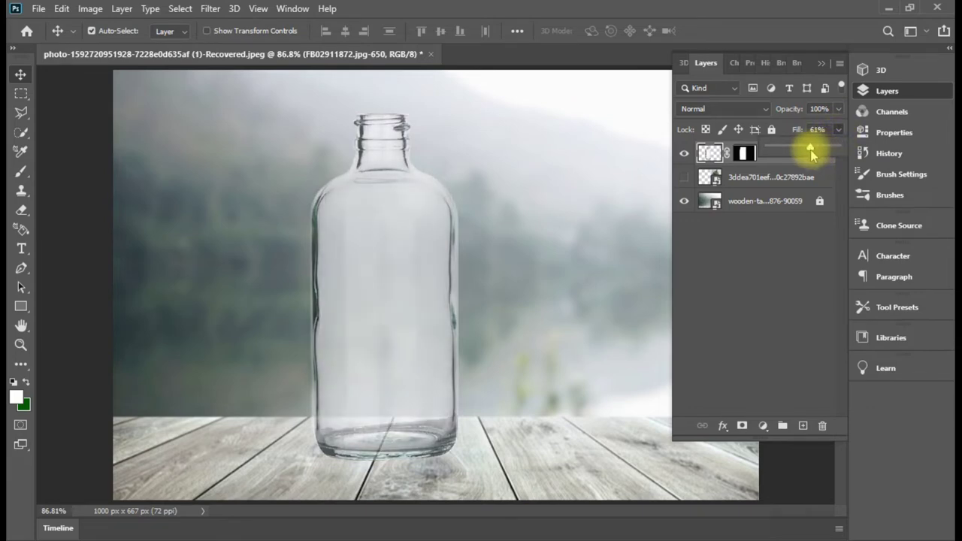
{"action": "left_click_drag", "start_coordinate": [809, 154], "coordinate": [802, 150]}
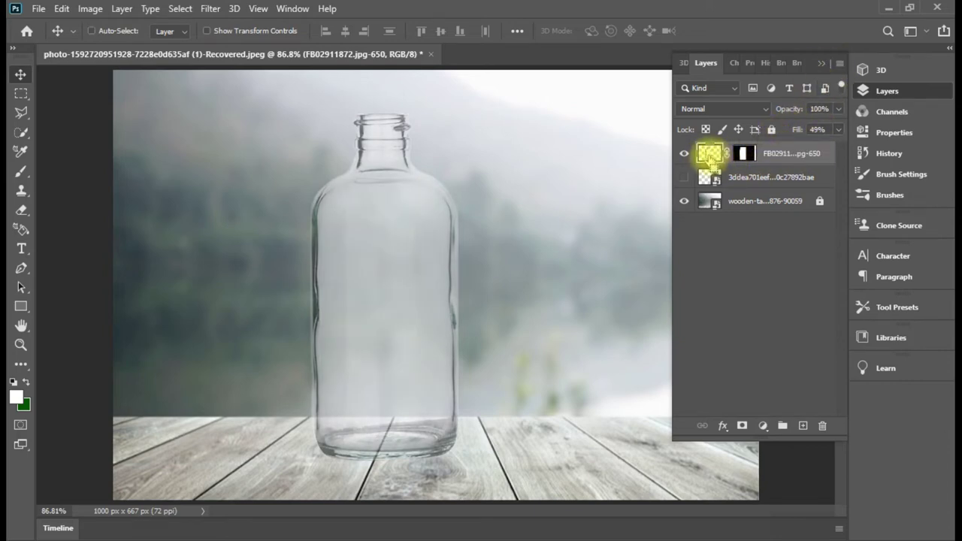
{"action": "right_click", "coordinate": [708, 154]}
{"action": "left_click", "coordinate": [740, 197]}
Duplicate the bottle layer as a new layer named 'img 2'.
{"action": "right_click", "coordinate": [781, 157]}
{"action": "left_click", "coordinate": [648, 79]}
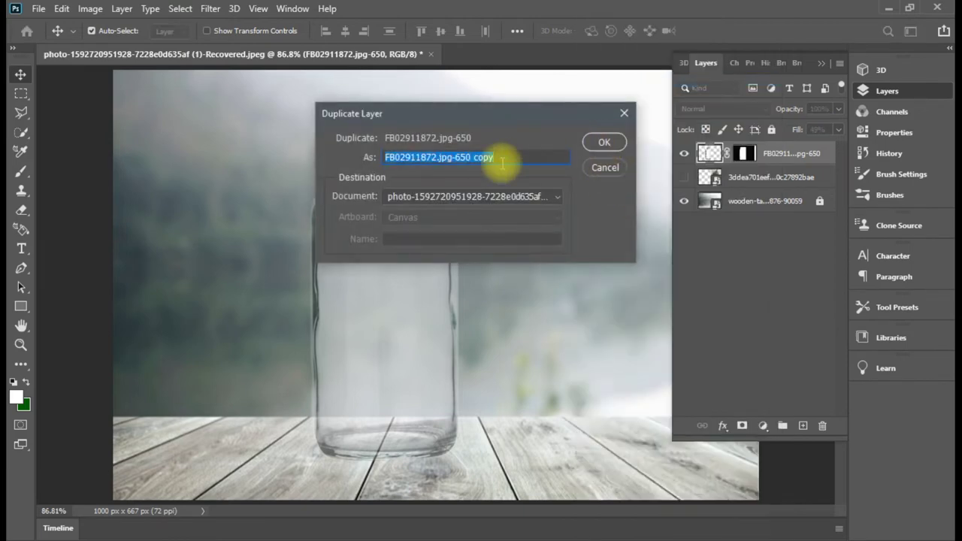
{"action": "key", "text": "BackSpace"}
{"action": "type", "text": "2"}
{"action": "key", "text": "Return"}
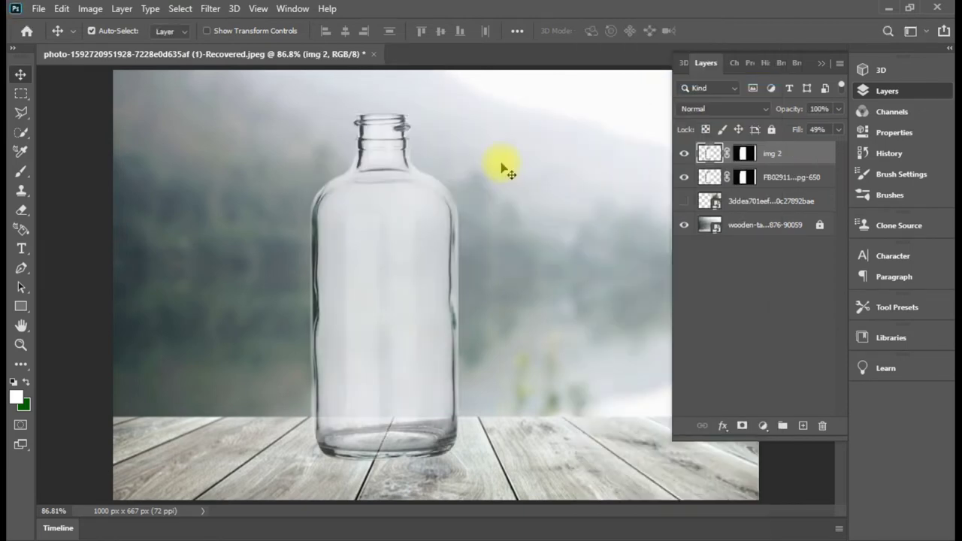
{"action": "left_click", "coordinate": [744, 200]}
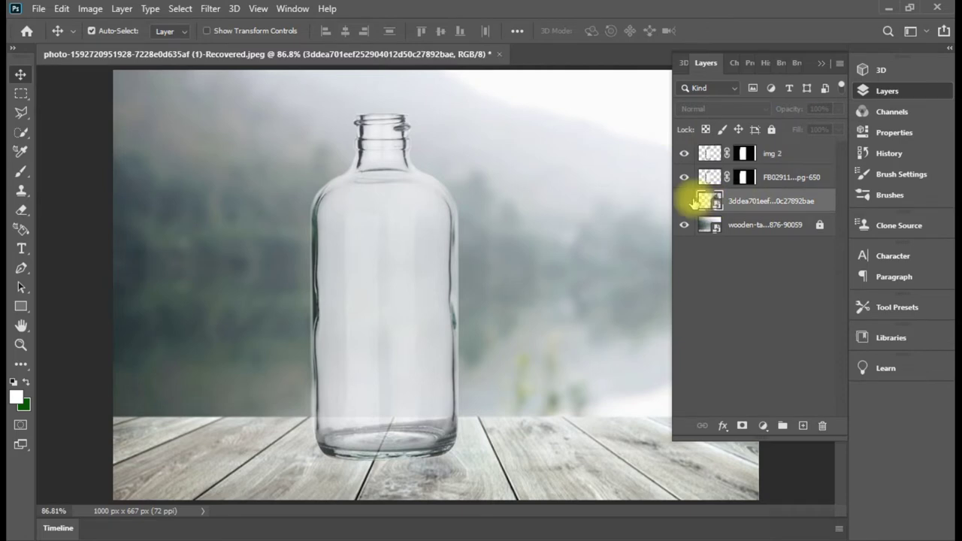
Hide both bottle layers, show the Hulk layer and centre it on the tabletop.
{"action": "left_click", "coordinate": [684, 176]}
{"action": "left_click", "coordinate": [683, 158]}
{"action": "left_click", "coordinate": [684, 201]}
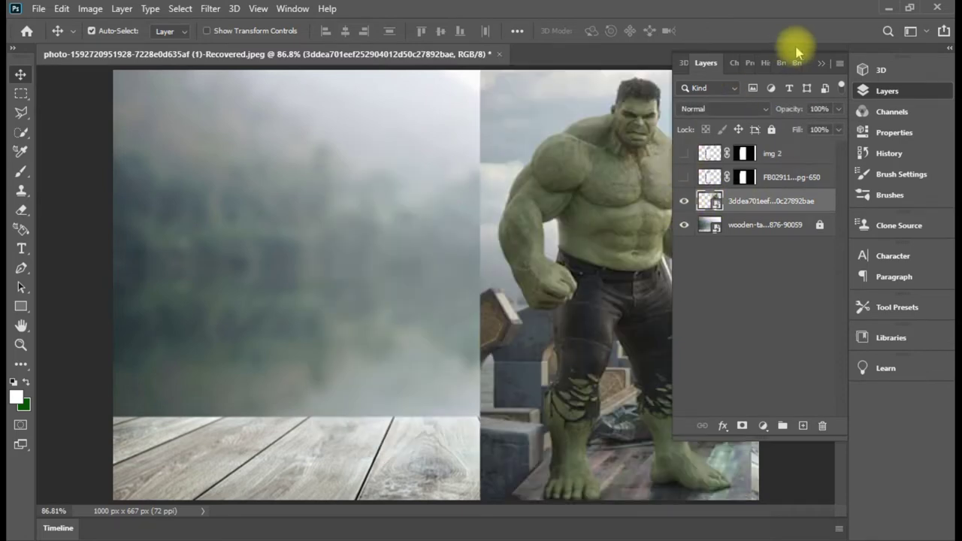
{"action": "left_click", "coordinate": [822, 63]}
{"action": "left_click_drag", "start_coordinate": [687, 189], "coordinate": [518, 188]}
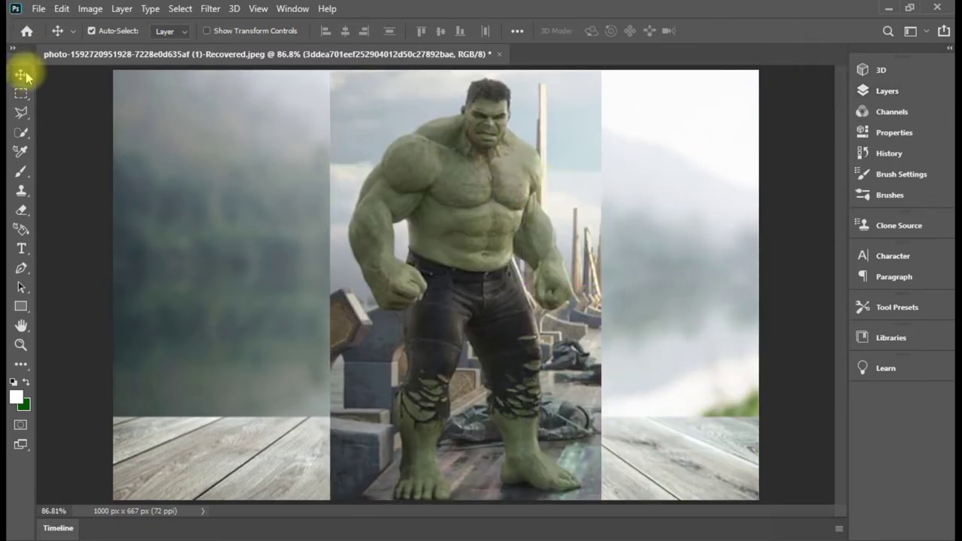
{"action": "left_click_drag", "start_coordinate": [441, 183], "coordinate": [410, 181]}
Set Quick Selection to add mode and try deleting the sky, which triggers a smart-object warning.
{"action": "left_click", "coordinate": [21, 132]}
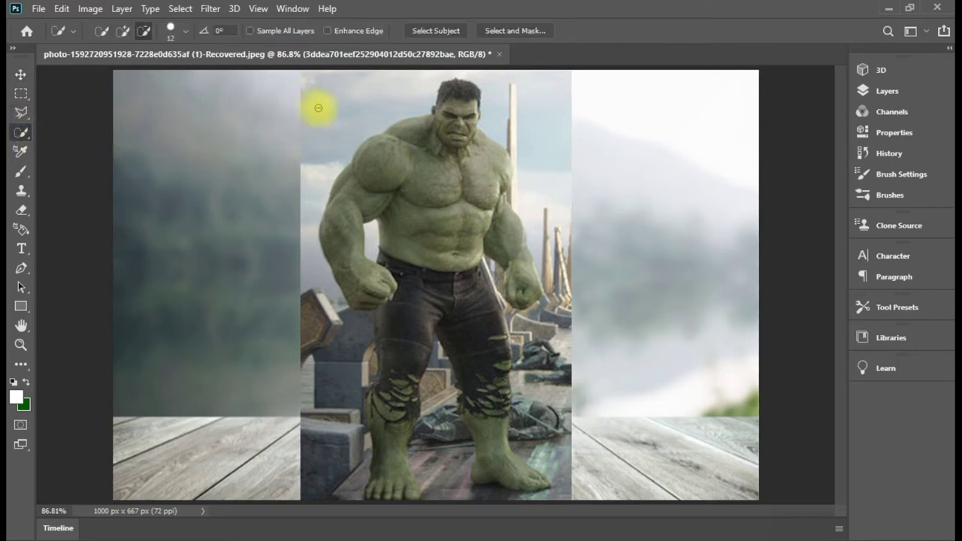
{"action": "left_click", "coordinate": [123, 31]}
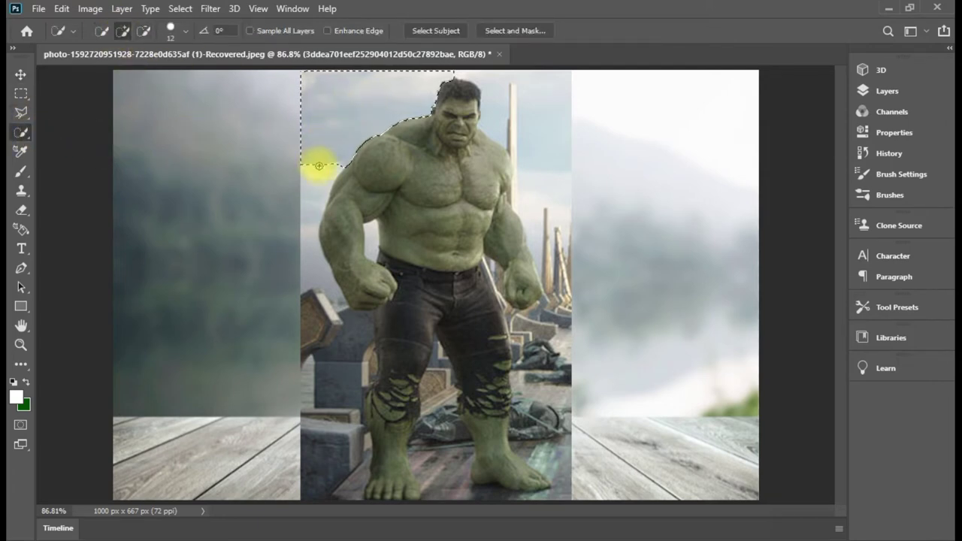
{"action": "left_click", "coordinate": [324, 190]}
{"action": "left_click", "coordinate": [444, 215]}
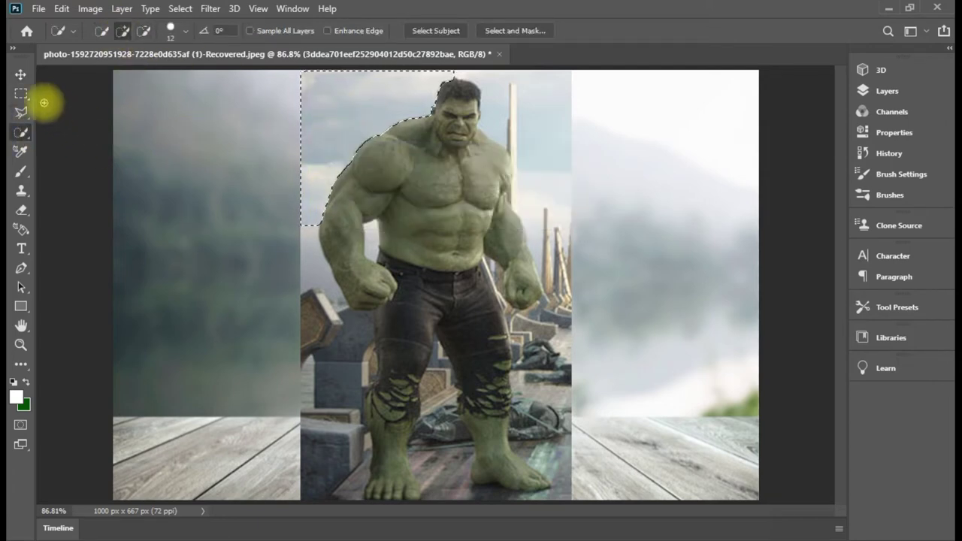
{"action": "left_click", "coordinate": [21, 93]}
{"action": "left_click", "coordinate": [361, 126]}
{"action": "left_click", "coordinate": [21, 75]}
{"action": "left_click", "coordinate": [335, 141]}
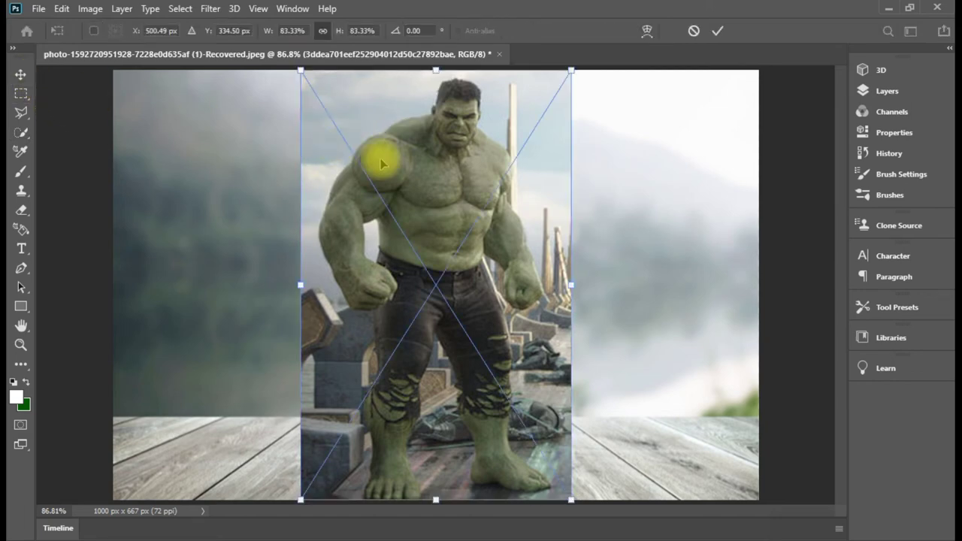
{"action": "left_click", "coordinate": [21, 94]}
Rasterize the Hulk smart-object layer so its background pixels can be deleted.
{"action": "left_click", "coordinate": [21, 132]}
{"action": "left_click_drag", "start_coordinate": [304, 118], "coordinate": [345, 123]}
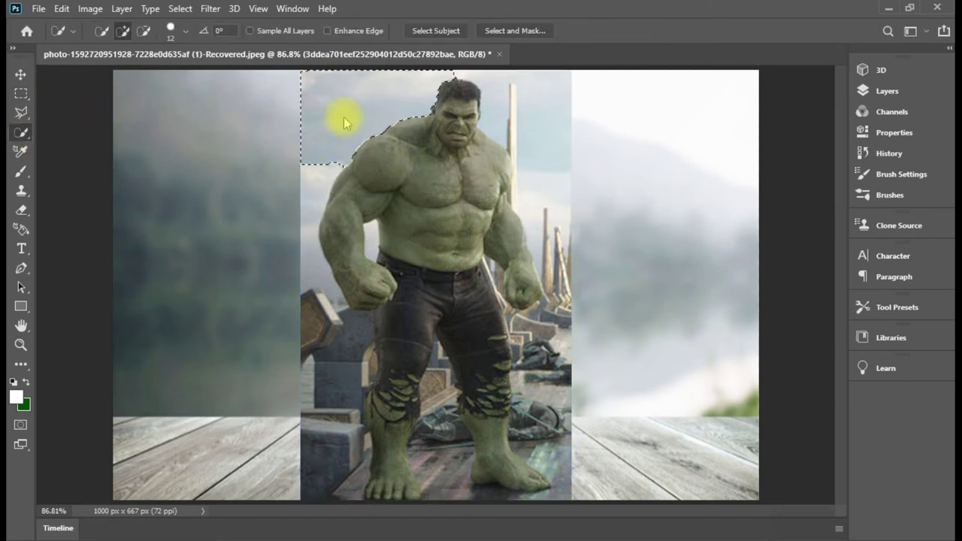
{"action": "key", "text": "Delete"}
{"action": "left_click", "coordinate": [456, 214]}
{"action": "left_click", "coordinate": [22, 210]}
{"action": "left_click", "coordinate": [390, 106]}
{"action": "left_click", "coordinate": [461, 225]}
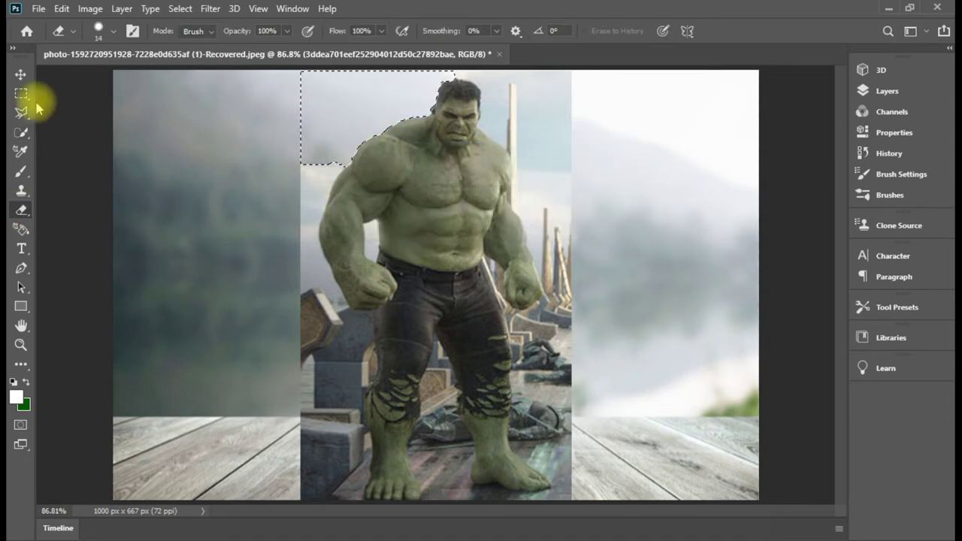
Delete the background in the left arm gap, beside the head and right of the leg.
{"action": "left_click", "coordinate": [21, 133]}
{"action": "left_click_drag", "start_coordinate": [359, 236], "coordinate": [402, 275]}
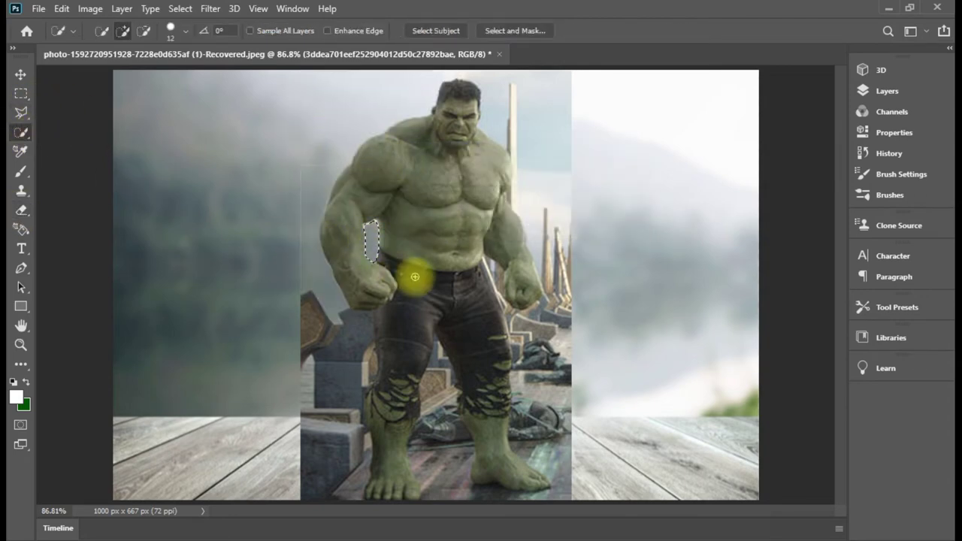
{"action": "key", "text": "Delete"}
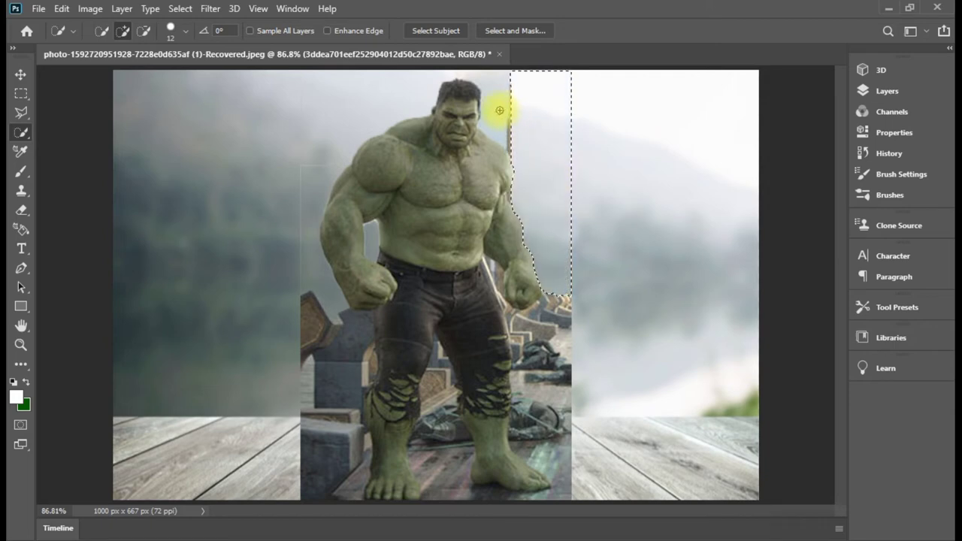
{"action": "left_click_drag", "start_coordinate": [498, 107], "coordinate": [506, 116]}
{"action": "key", "text": "Delete"}
{"action": "left_click_drag", "start_coordinate": [529, 376], "coordinate": [560, 421]}
{"action": "key", "text": "Delete"}
{"action": "key", "text": "Delete"}
{"action": "key", "text": "ctrl+d"}
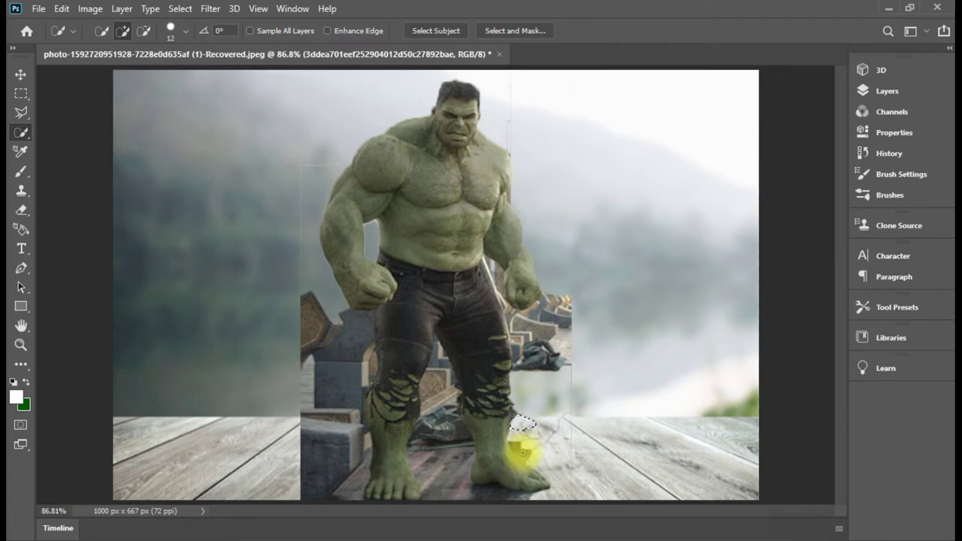
Delete the leftover background and wood pieces under and between the Hulk's feet.
{"action": "mouse_move", "coordinate": [423, 456]}
{"action": "left_mouse_down"}
{"action": "mouse_move", "coordinate": [457, 483]}
{"action": "mouse_move", "coordinate": [440, 485]}
{"action": "mouse_move", "coordinate": [535, 502]}
{"action": "left_mouse_up"}
{"action": "key", "text": "Delete"}
{"action": "key", "text": "ctrl+d"}
{"action": "mouse_move", "coordinate": [440, 457]}
{"action": "left_mouse_down"}
{"action": "mouse_move", "coordinate": [433, 481]}
{"action": "mouse_move", "coordinate": [412, 495]}
{"action": "left_mouse_up"}
{"action": "left_click", "coordinate": [144, 31]}
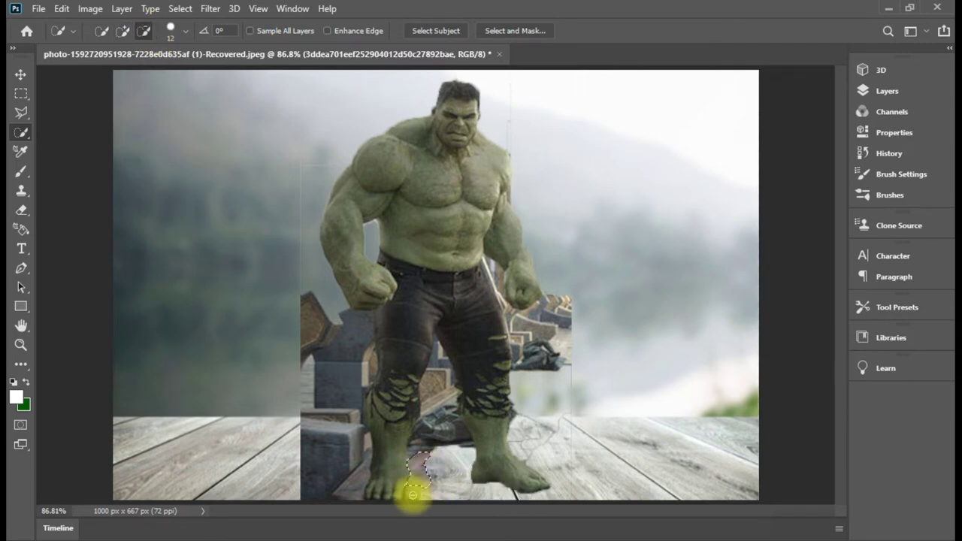
{"action": "left_click", "coordinate": [122, 31]}
{"action": "mouse_move", "coordinate": [357, 482]}
{"action": "left_mouse_down"}
{"action": "mouse_move", "coordinate": [329, 476]}
{"action": "mouse_move", "coordinate": [301, 489]}
{"action": "mouse_move", "coordinate": [343, 439]}
{"action": "mouse_move", "coordinate": [333, 378]}
{"action": "mouse_move", "coordinate": [350, 333]}
{"action": "mouse_move", "coordinate": [328, 373]}
{"action": "left_mouse_up"}
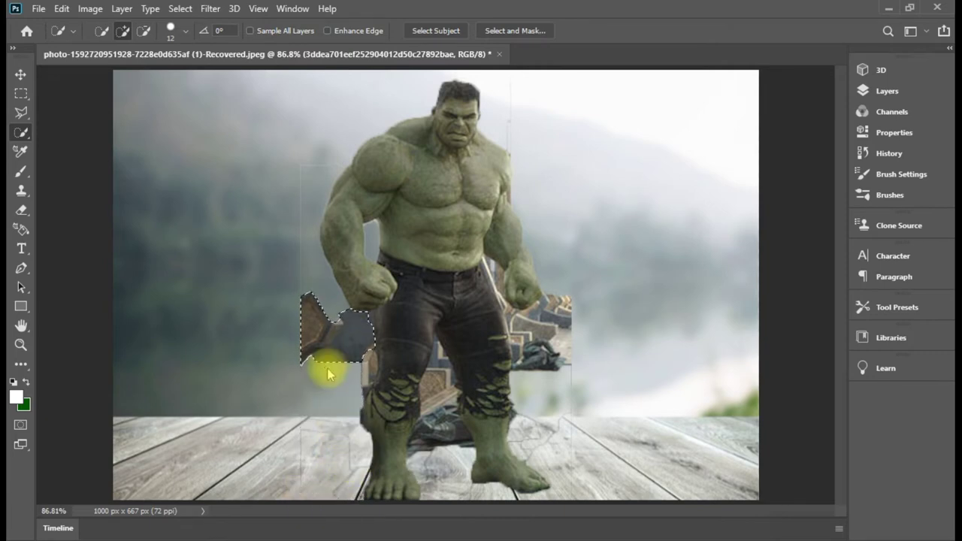
{"action": "key", "text": "Delete"}
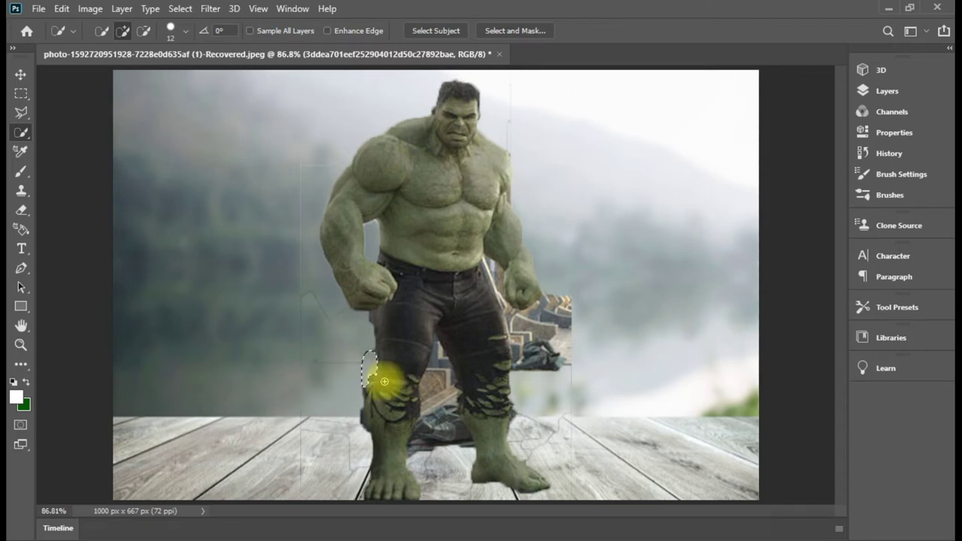
{"action": "key", "text": "ctrl+d"}
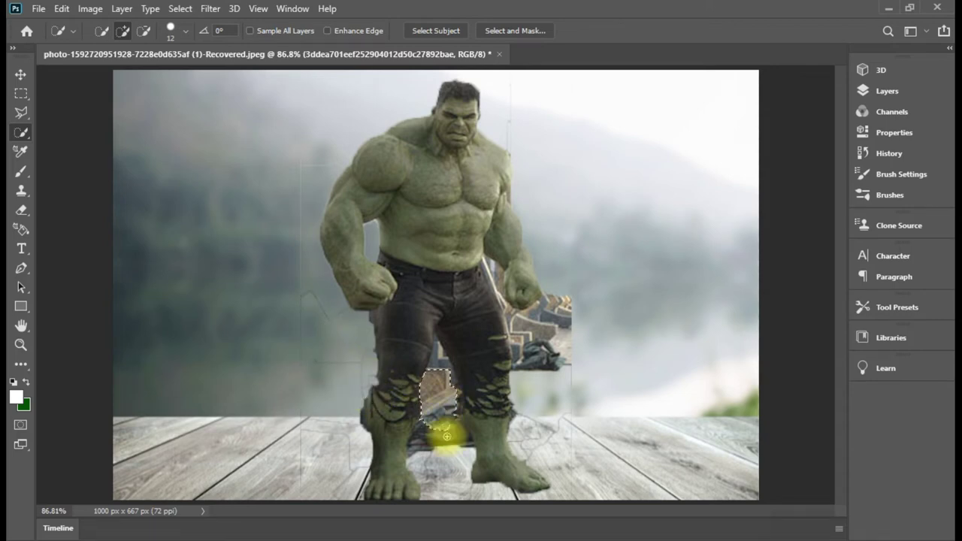
{"action": "key", "text": "Delete"}
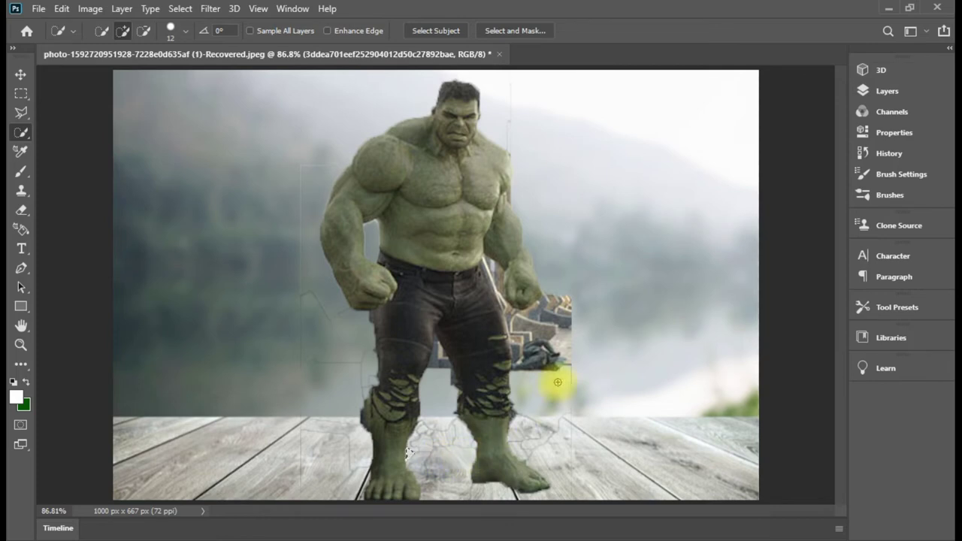
{"action": "left_click_drag", "start_coordinate": [440, 364], "coordinate": [437, 350]}
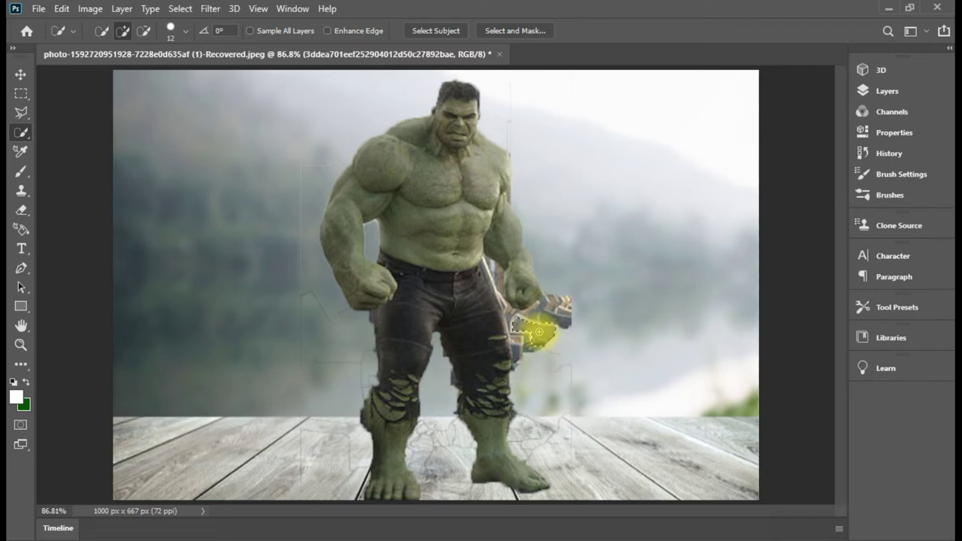
{"action": "scroll", "coordinate": [571, 304], "scroll_direction": "up", "scroll_amount": 5}
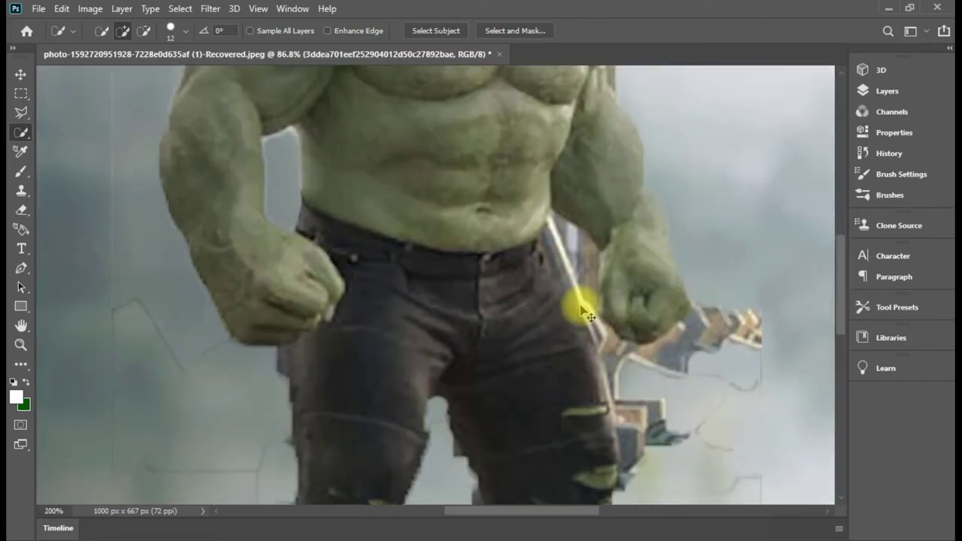
Select and remove background scraps in the right arm gap and beside the fist.
{"action": "left_click_drag", "start_coordinate": [638, 236], "coordinate": [621, 214]}
{"action": "key", "text": "ctrl+z"}
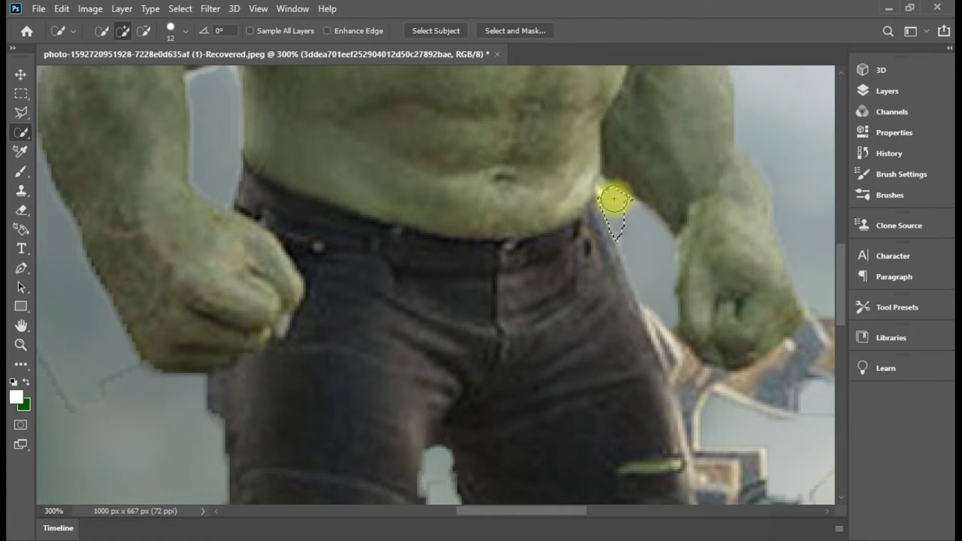
{"action": "key", "text": "ctrl+z"}
{"action": "left_click_drag", "start_coordinate": [660, 340], "coordinate": [679, 361]}
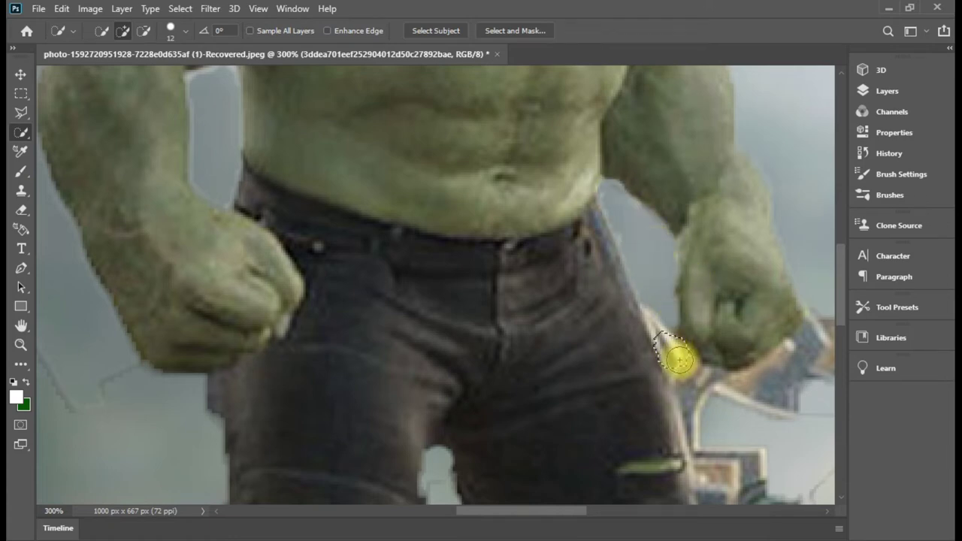
{"action": "key", "text": "ctrl+z"}
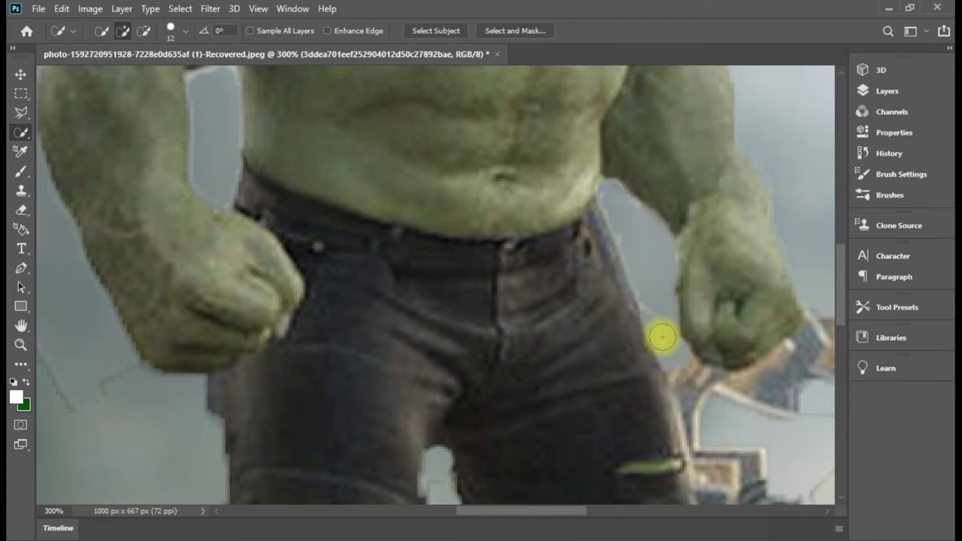
{"action": "key", "text": "ctrl+d"}
{"action": "left_click_drag", "start_coordinate": [701, 404], "coordinate": [765, 410]}
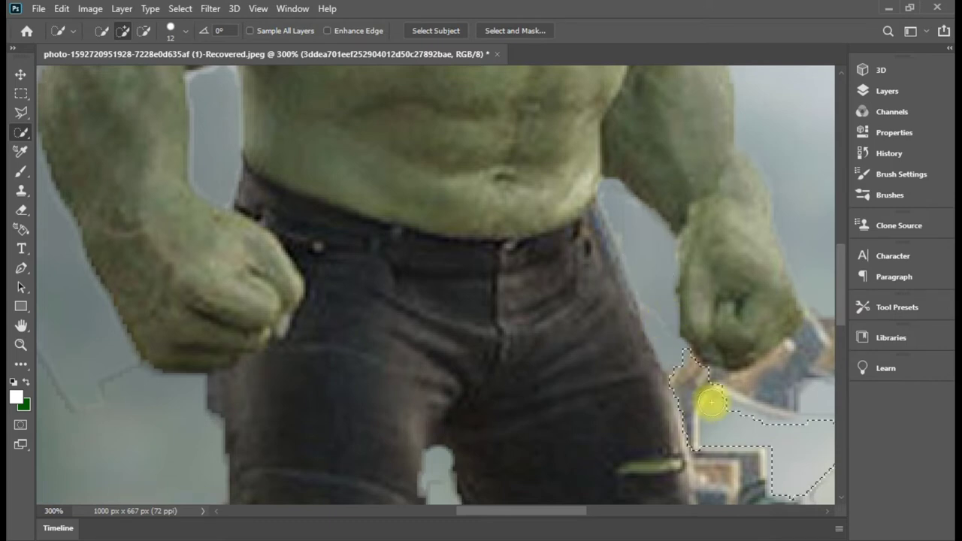
{"action": "key", "text": "ctrl+z"}
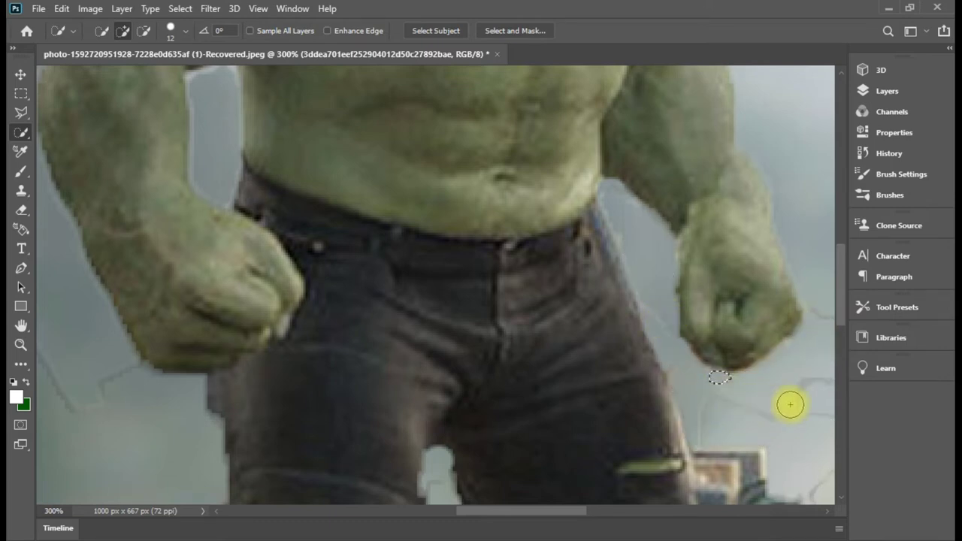
Select the leftover scrap beside the Hulk's lower leg and reframe the view.
{"action": "scroll", "coordinate": [789, 402], "scroll_direction": "down", "scroll_amount": 5}
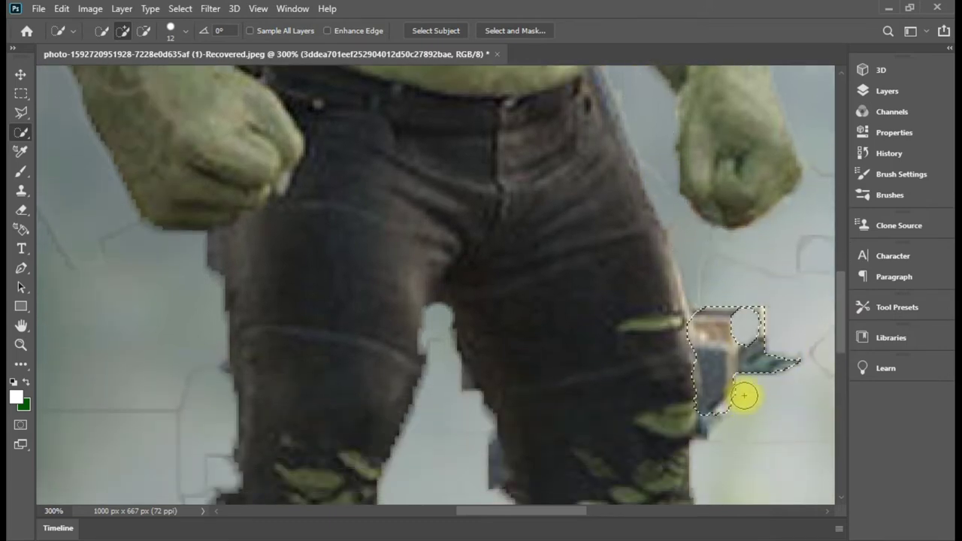
{"action": "left_click_drag", "start_coordinate": [746, 325], "coordinate": [710, 441]}
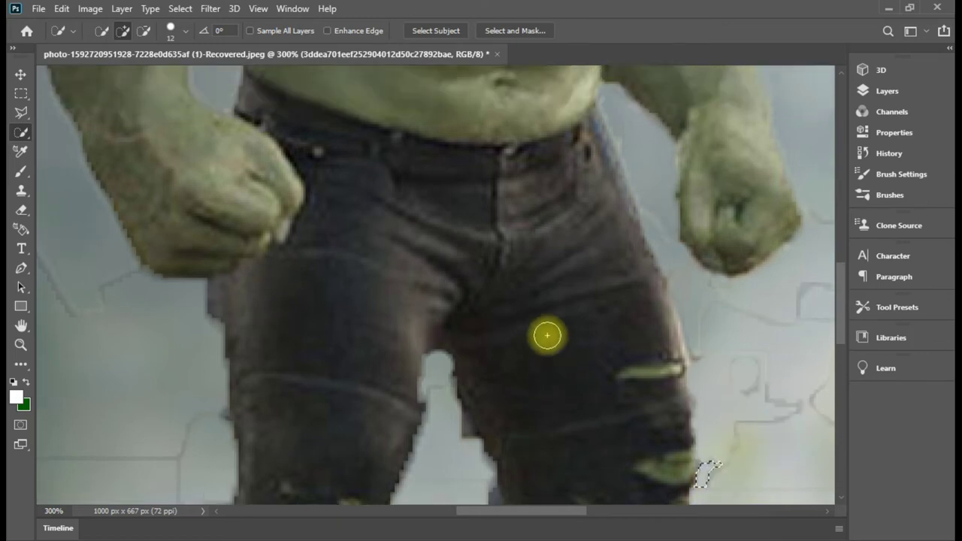
{"action": "scroll", "coordinate": [545, 333], "scroll_direction": "up", "scroll_amount": 5}
{"action": "left_click_drag", "start_coordinate": [593, 249], "coordinate": [456, 253]}
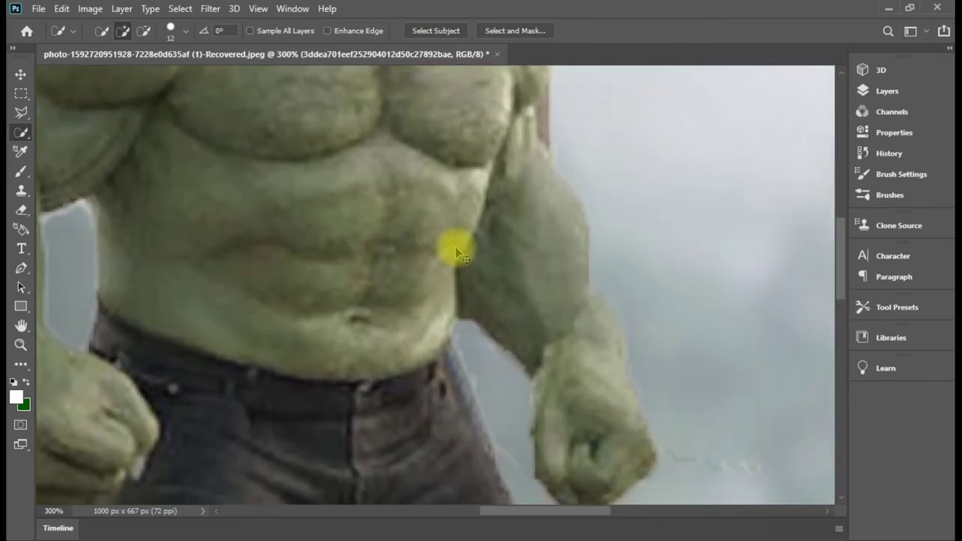
{"action": "scroll", "coordinate": [599, 318], "scroll_direction": "down", "scroll_amount": 1, "text": "alt"}
{"action": "scroll", "coordinate": [657, 343], "scroll_direction": "down", "scroll_amount": 3}
{"action": "scroll", "coordinate": [597, 324], "scroll_direction": "down", "scroll_amount": 4}
{"action": "scroll", "coordinate": [598, 324], "scroll_direction": "down", "scroll_amount": 3}
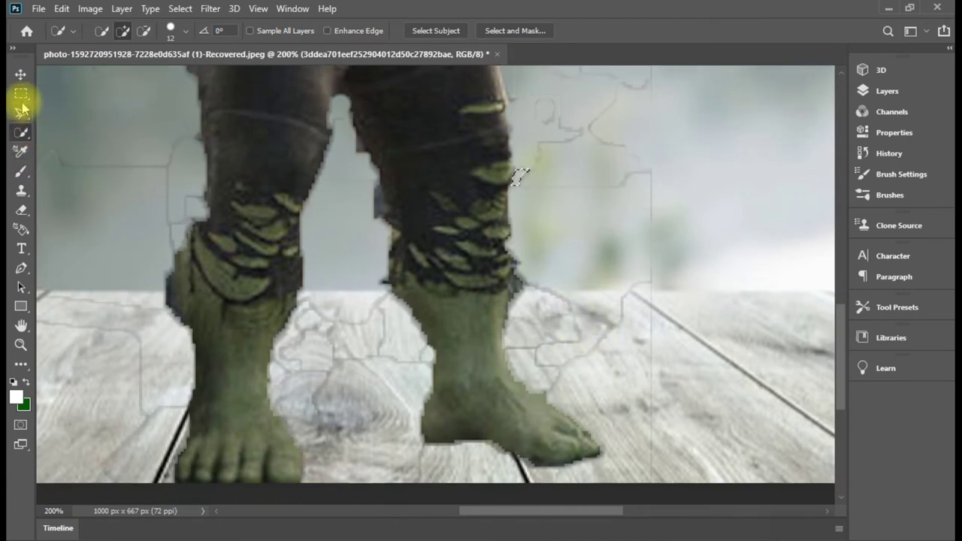
{"action": "left_click", "coordinate": [21, 210]}
Set the Eraser brush size to 47.
{"action": "left_click", "coordinate": [22, 93]}
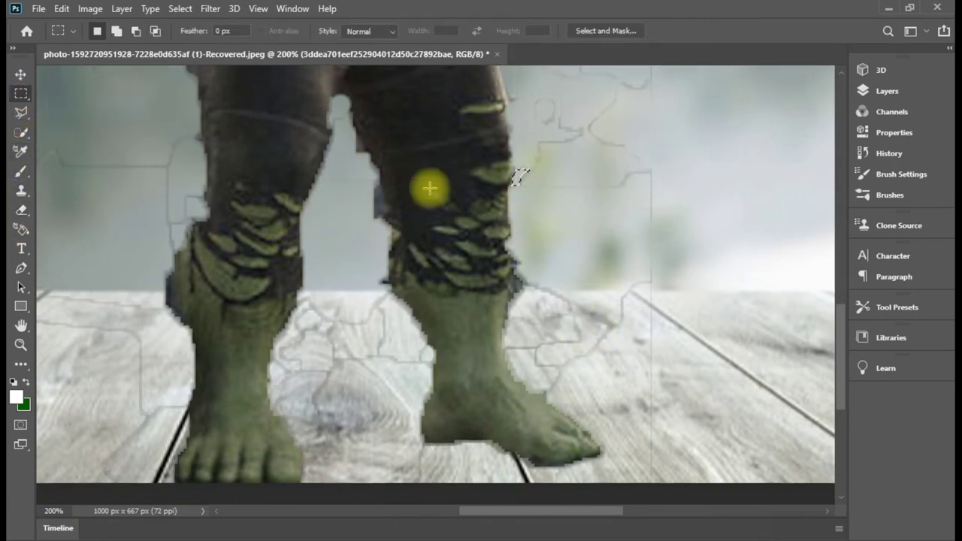
{"action": "left_click", "coordinate": [21, 210]}
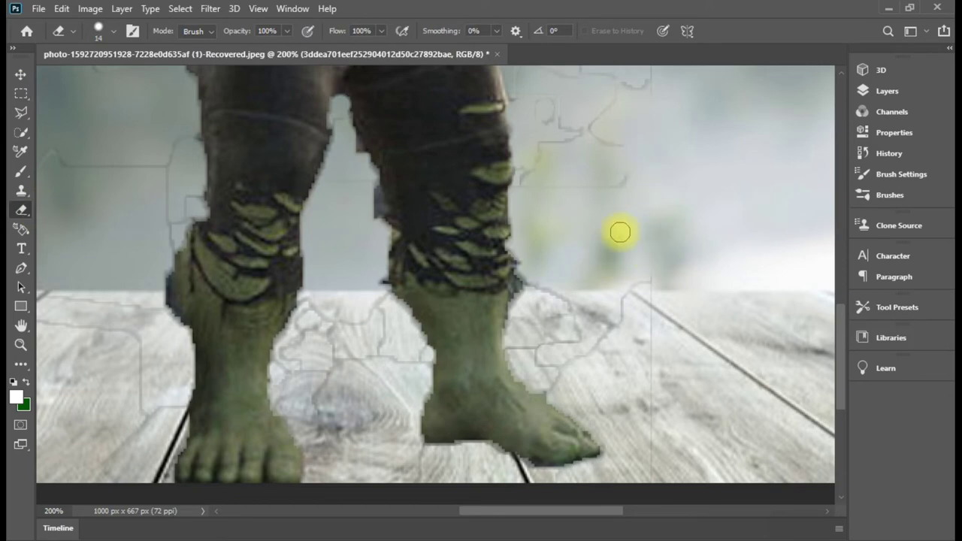
{"action": "left_click", "coordinate": [97, 30]}
{"action": "type", "text": "47"}
{"action": "key", "text": "Return"}
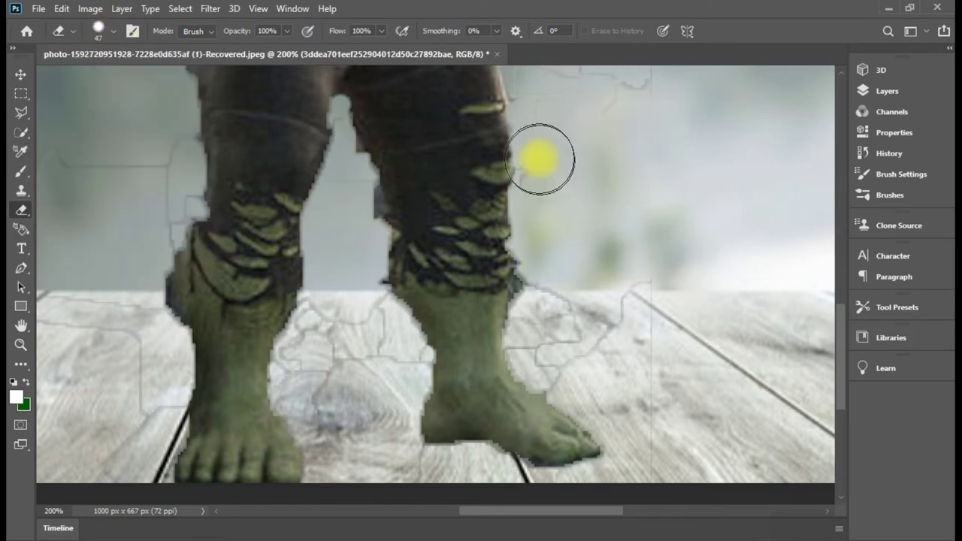
{"action": "scroll", "coordinate": [659, 158], "scroll_direction": "up", "scroll_amount": 3}
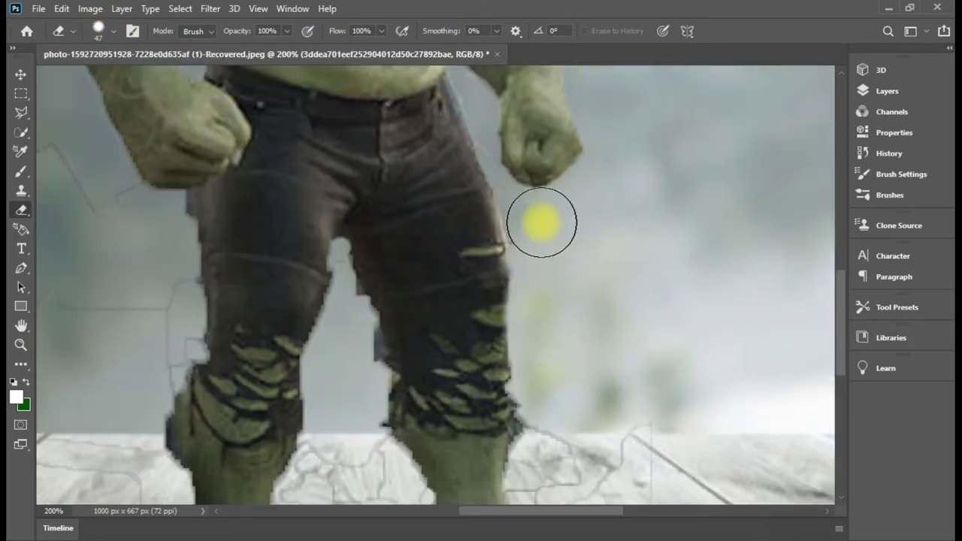
{"action": "scroll", "coordinate": [618, 265], "scroll_direction": "down", "scroll_amount": 3}
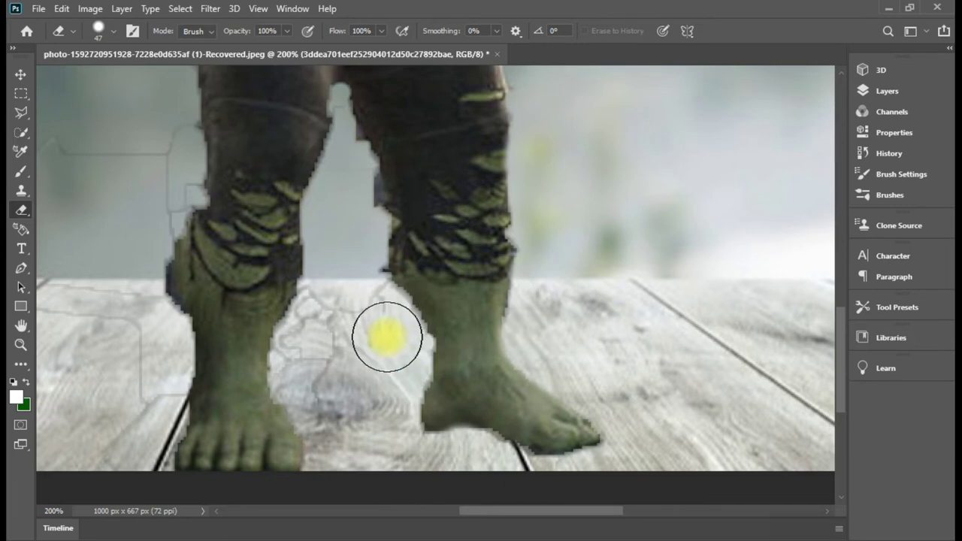
Erase the grey outline traces around the legs and ankle and above the shoulder.
{"action": "mouse_move", "coordinate": [351, 261]}
{"action": "left_mouse_down"}
{"action": "mouse_move", "coordinate": [344, 161]}
{"action": "mouse_move", "coordinate": [360, 226]}
{"action": "mouse_move", "coordinate": [360, 354]}
{"action": "mouse_move", "coordinate": [395, 339]}
{"action": "mouse_move", "coordinate": [338, 299]}
{"action": "left_mouse_up"}
{"action": "mouse_move", "coordinate": [316, 342]}
{"action": "left_mouse_down"}
{"action": "mouse_move", "coordinate": [311, 386]}
{"action": "mouse_move", "coordinate": [303, 371]}
{"action": "left_mouse_up"}
{"action": "mouse_move", "coordinate": [129, 128]}
{"action": "left_mouse_down"}
{"action": "mouse_move", "coordinate": [156, 188]}
{"action": "mouse_move", "coordinate": [85, 230]}
{"action": "mouse_move", "coordinate": [127, 373]}
{"action": "left_mouse_up"}
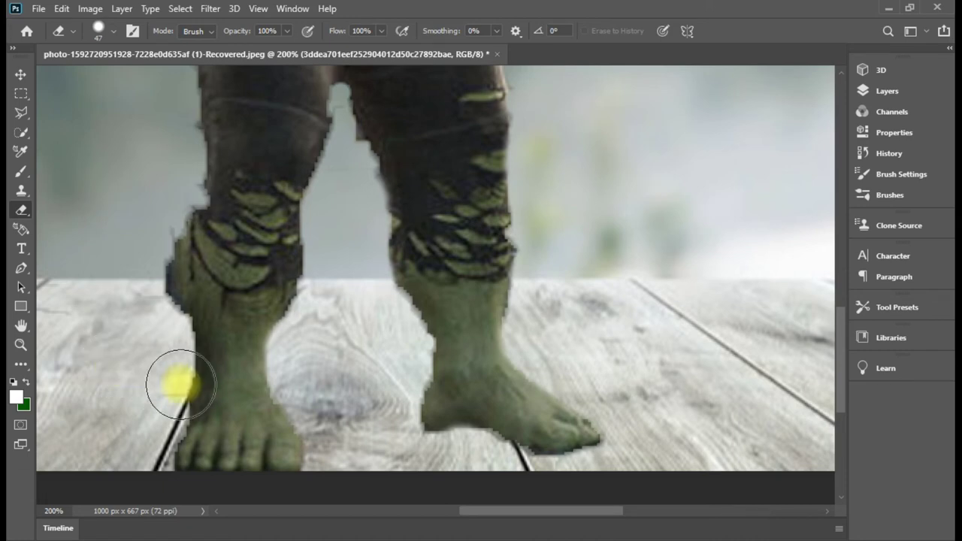
{"action": "scroll", "coordinate": [172, 337], "scroll_direction": "down", "scroll_amount": 1}
{"action": "left_click_drag", "start_coordinate": [173, 338], "coordinate": [479, 300]}
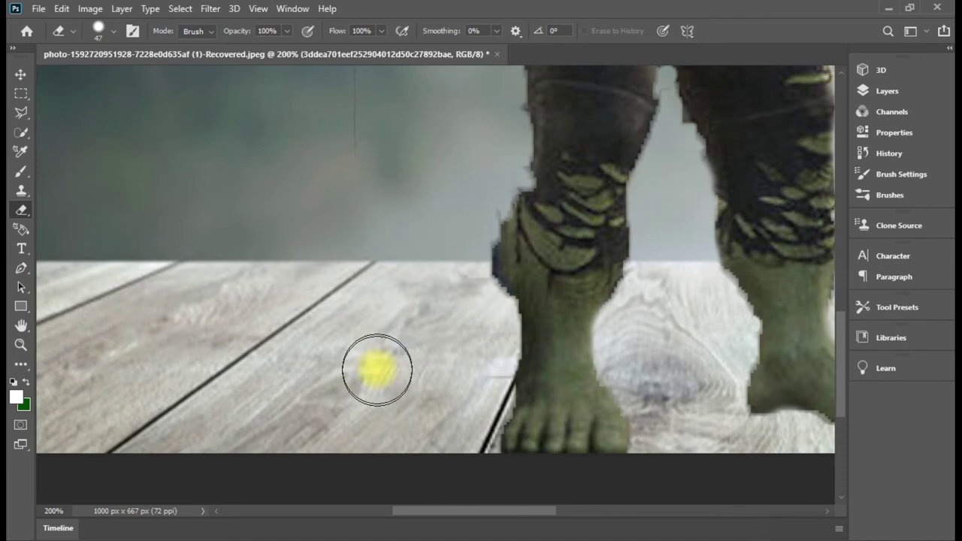
{"action": "left_click_drag", "start_coordinate": [432, 161], "coordinate": [382, 438]}
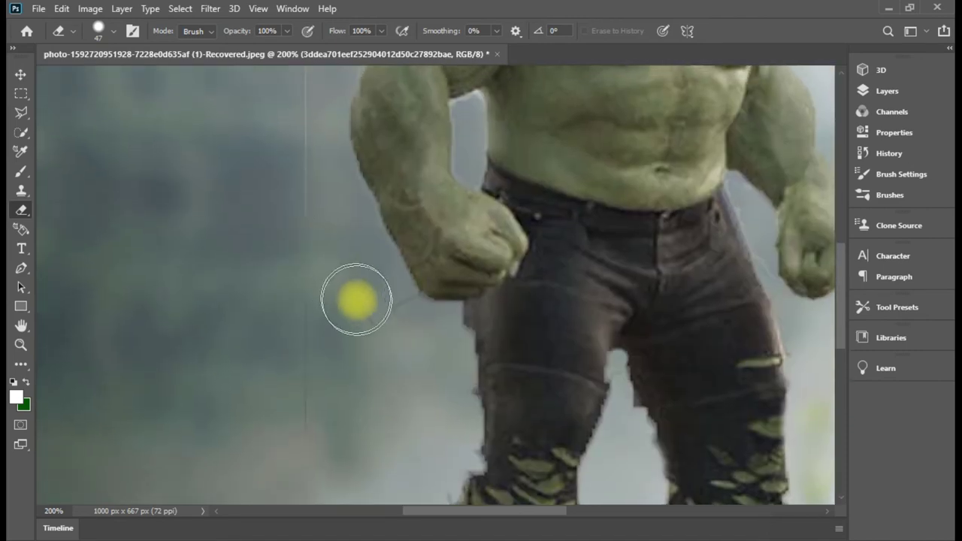
{"action": "left_click_drag", "start_coordinate": [311, 210], "coordinate": [279, 483]}
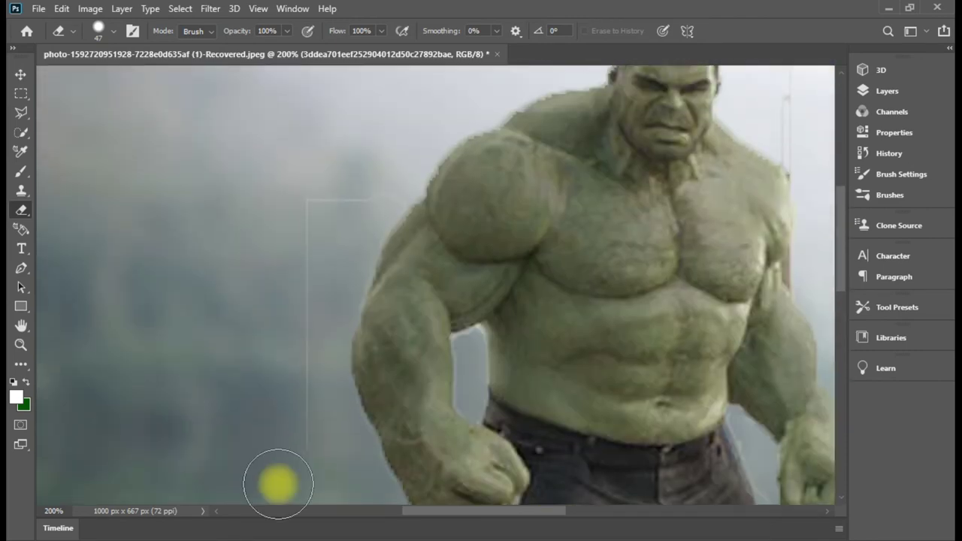
{"action": "left_click_drag", "start_coordinate": [644, 188], "coordinate": [447, 283]}
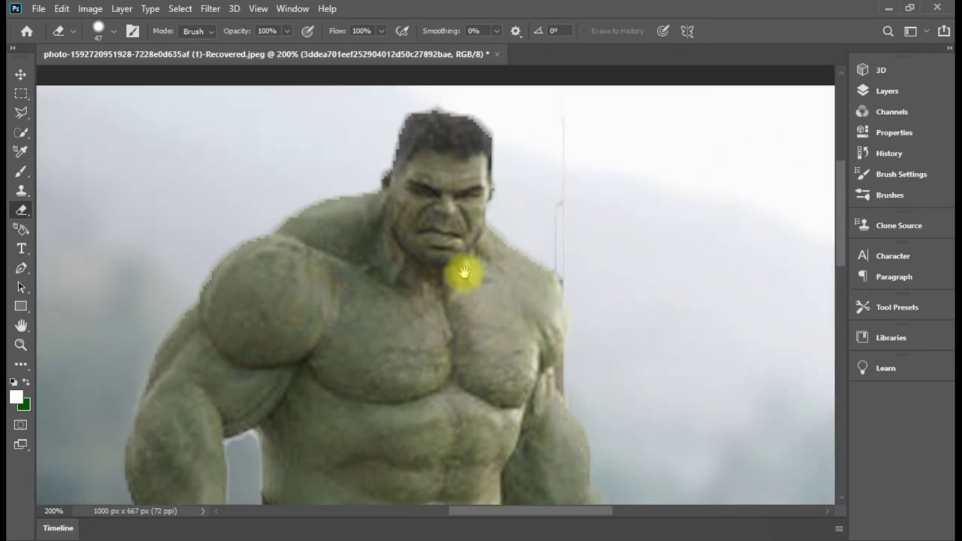
{"action": "left_click_drag", "start_coordinate": [515, 137], "coordinate": [539, 254]}
{"action": "scroll", "coordinate": [557, 199], "scroll_direction": "down", "scroll_amount": 2}
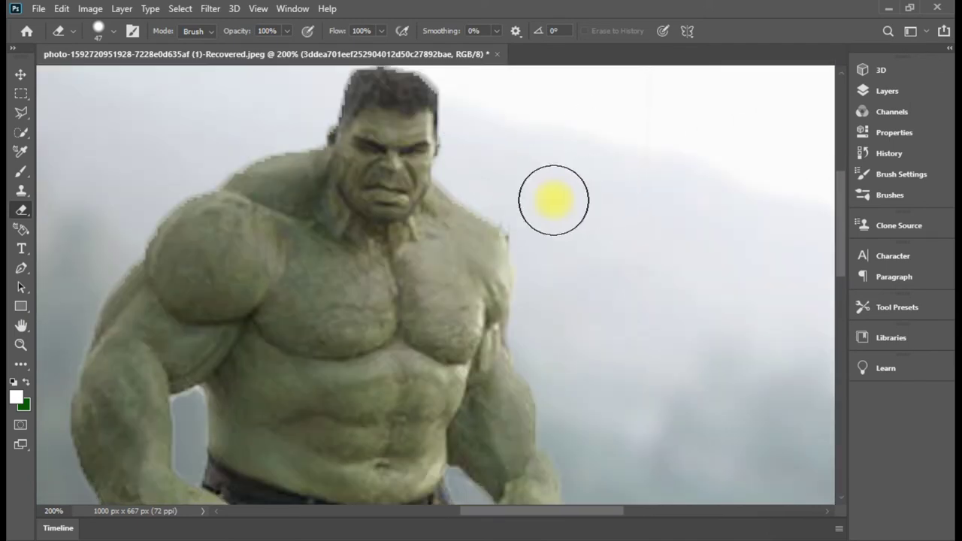
Blur the Hulk's left-side edges, shins and the gap between his legs at 50% strength.
{"action": "left_click", "coordinate": [21, 364]}
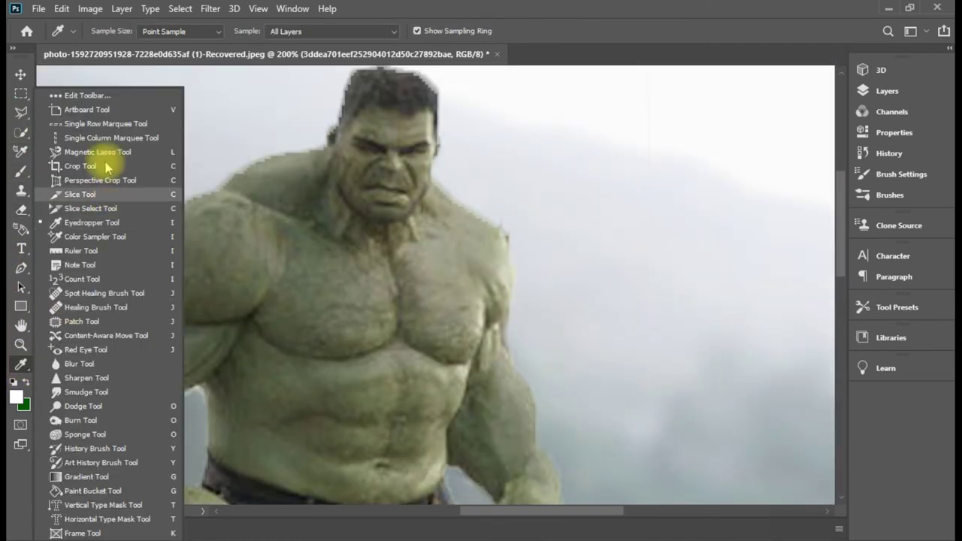
{"action": "left_click", "coordinate": [95, 397]}
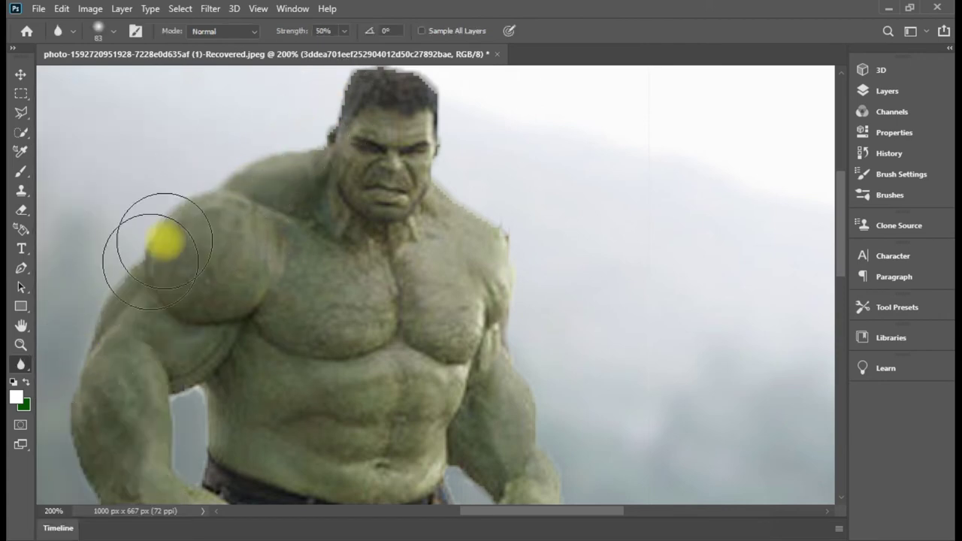
{"action": "left_click_drag", "start_coordinate": [384, 215], "coordinate": [399, 178]}
{"action": "scroll", "coordinate": [199, 131], "scroll_direction": "down", "scroll_amount": 5}
{"action": "scroll", "coordinate": [401, 209], "scroll_direction": "down", "scroll_amount": 1}
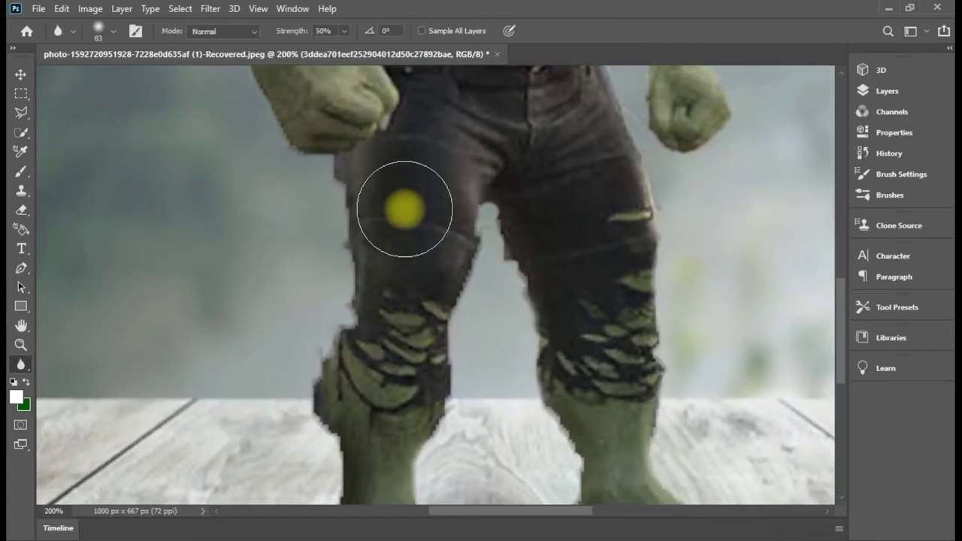
{"action": "key", "text": "ctrl+minus"}
{"action": "mouse_move", "coordinate": [339, 171]}
{"action": "left_mouse_down"}
{"action": "mouse_move", "coordinate": [378, 262]}
{"action": "mouse_move", "coordinate": [369, 327]}
{"action": "mouse_move", "coordinate": [492, 398]}
{"action": "left_mouse_up"}
{"action": "mouse_move", "coordinate": [330, 330]}
{"action": "left_mouse_down"}
{"action": "mouse_move", "coordinate": [376, 425]}
{"action": "mouse_move", "coordinate": [433, 369]}
{"action": "mouse_move", "coordinate": [464, 303]}
{"action": "mouse_move", "coordinate": [513, 429]}
{"action": "mouse_move", "coordinate": [584, 408]}
{"action": "mouse_move", "coordinate": [522, 189]}
{"action": "mouse_move", "coordinate": [564, 249]}
{"action": "mouse_move", "coordinate": [569, 143]}
{"action": "left_mouse_up"}
Soften the cutout edges around the Hulk's hair, chest and face.
{"action": "scroll", "coordinate": [569, 143], "scroll_direction": "up", "scroll_amount": 5}
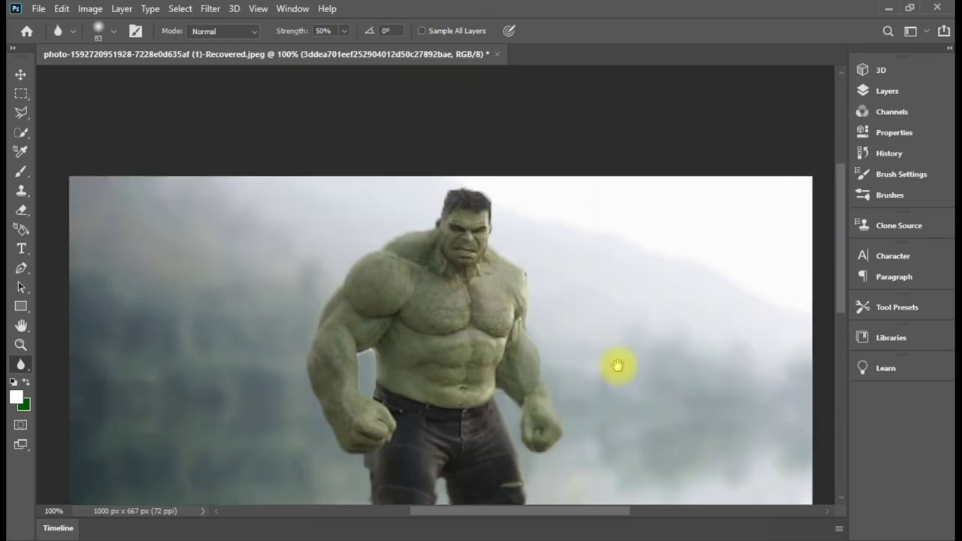
{"action": "left_click_drag", "start_coordinate": [508, 225], "coordinate": [455, 190]}
{"action": "mouse_move", "coordinate": [421, 328]}
{"action": "left_mouse_down"}
{"action": "mouse_move", "coordinate": [414, 272]}
{"action": "mouse_move", "coordinate": [458, 221]}
{"action": "mouse_move", "coordinate": [498, 251]}
{"action": "mouse_move", "coordinate": [487, 349]}
{"action": "mouse_move", "coordinate": [386, 276]}
{"action": "mouse_move", "coordinate": [344, 311]}
{"action": "mouse_move", "coordinate": [436, 307]}
{"action": "mouse_move", "coordinate": [471, 331]}
{"action": "mouse_move", "coordinate": [418, 338]}
{"action": "left_mouse_up"}
{"action": "scroll", "coordinate": [471, 331], "scroll_direction": "down", "scroll_amount": 2}
{"action": "scroll", "coordinate": [450, 353], "scroll_direction": "down", "scroll_amount": 2}
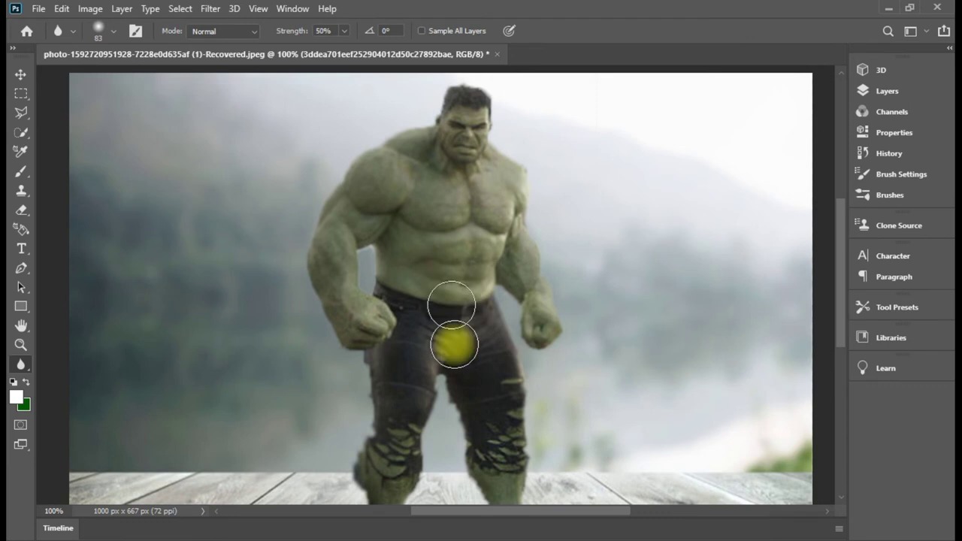
{"action": "scroll", "coordinate": [492, 366], "scroll_direction": "down", "scroll_amount": 3}
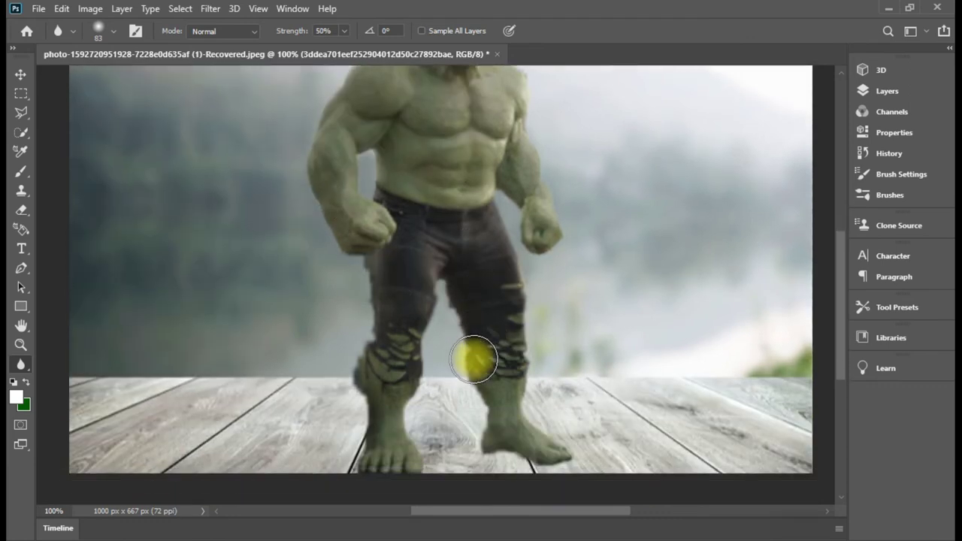
{"action": "left_click", "coordinate": [21, 210]}
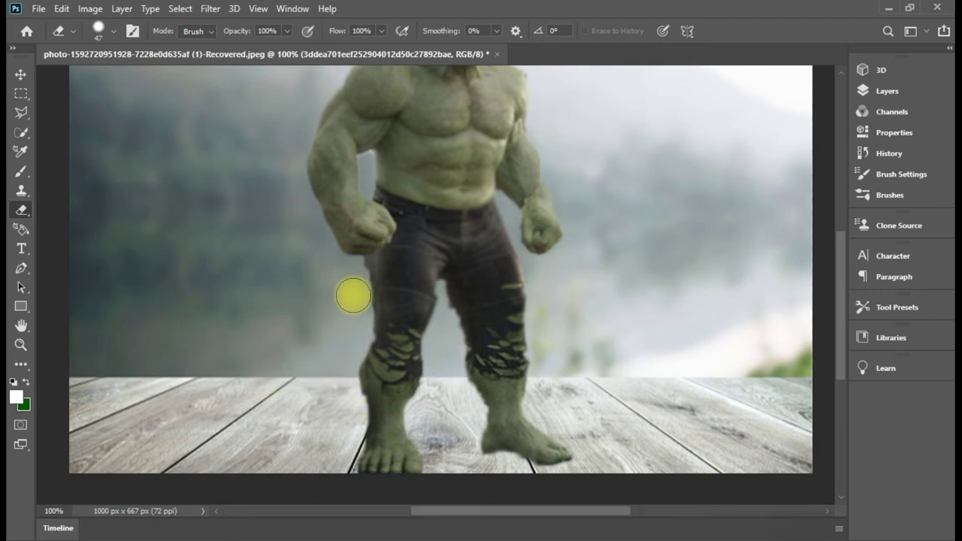
{"action": "scroll", "coordinate": [531, 239], "scroll_direction": "up", "scroll_amount": 3}
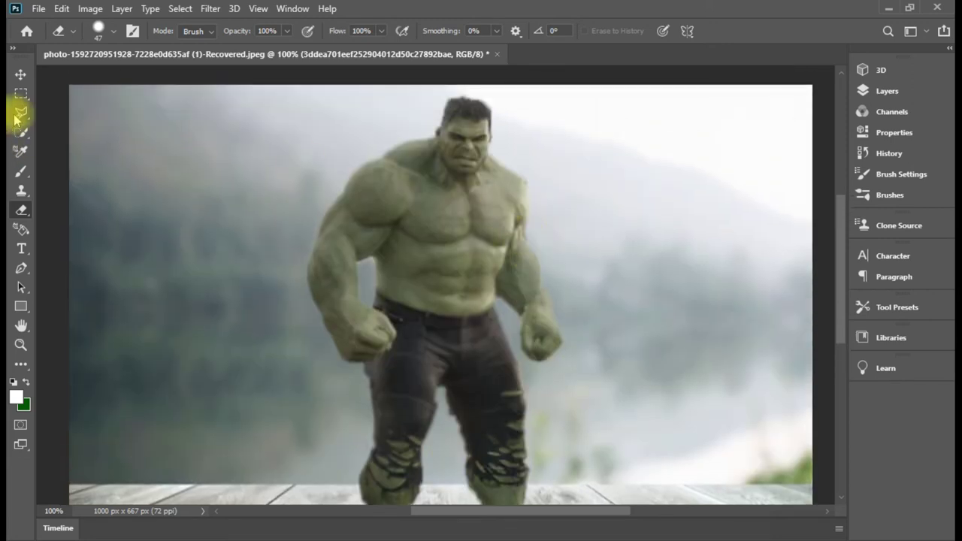
Shift the Hulk left and shrink him with Free Transform.
{"action": "left_click", "coordinate": [21, 93]}
{"action": "left_click", "coordinate": [21, 73]}
{"action": "left_click", "coordinate": [324, 210]}
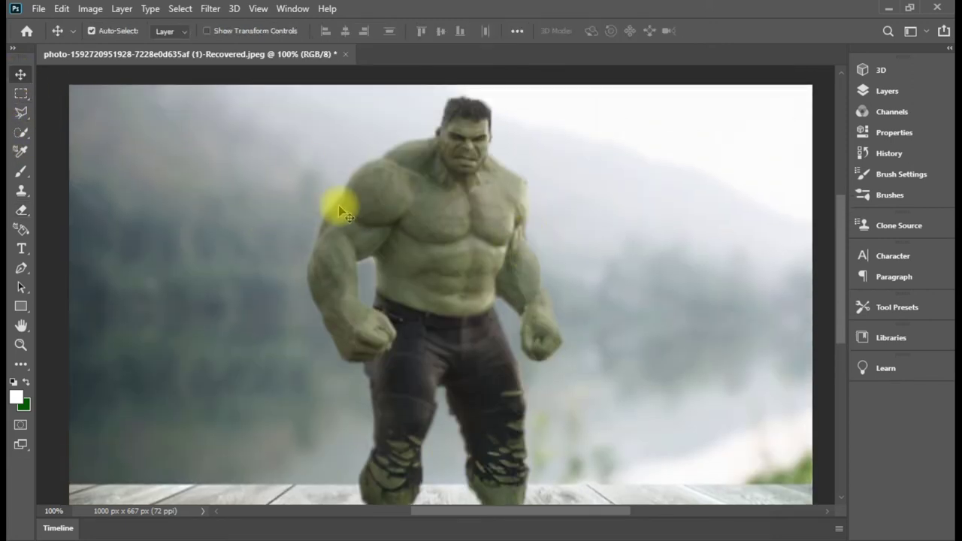
{"action": "left_click_drag", "start_coordinate": [344, 212], "coordinate": [402, 219]}
{"action": "key", "text": "ctrl+t"}
{"action": "left_click_drag", "start_coordinate": [521, 84], "coordinate": [337, 258]}
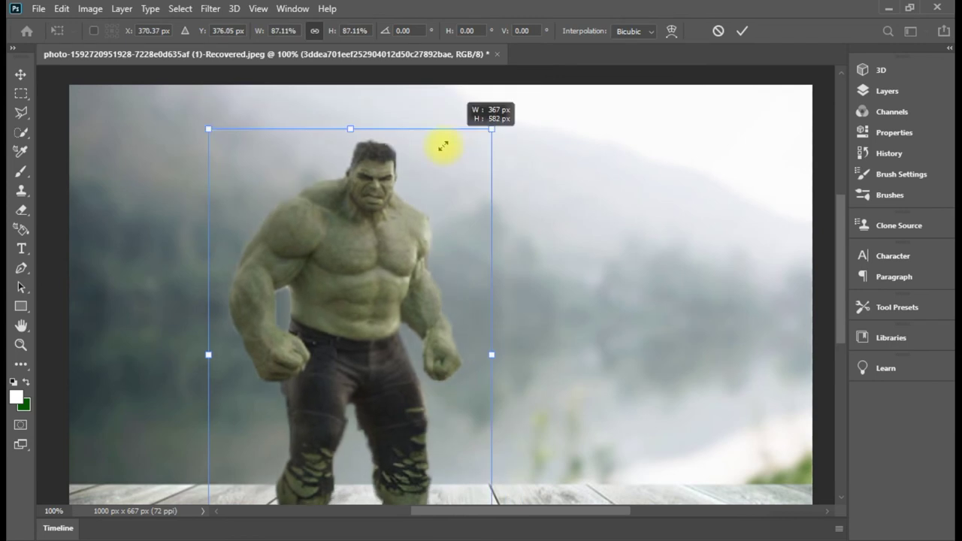
{"action": "mouse_move", "coordinate": [308, 364]}
{"action": "left_mouse_down"}
{"action": "mouse_move", "coordinate": [311, 335]}
{"action": "mouse_move", "coordinate": [343, 313]}
{"action": "mouse_move", "coordinate": [327, 331]}
{"action": "left_mouse_up"}
{"action": "key", "text": "ctrl+0"}
{"action": "key", "text": "Return"}
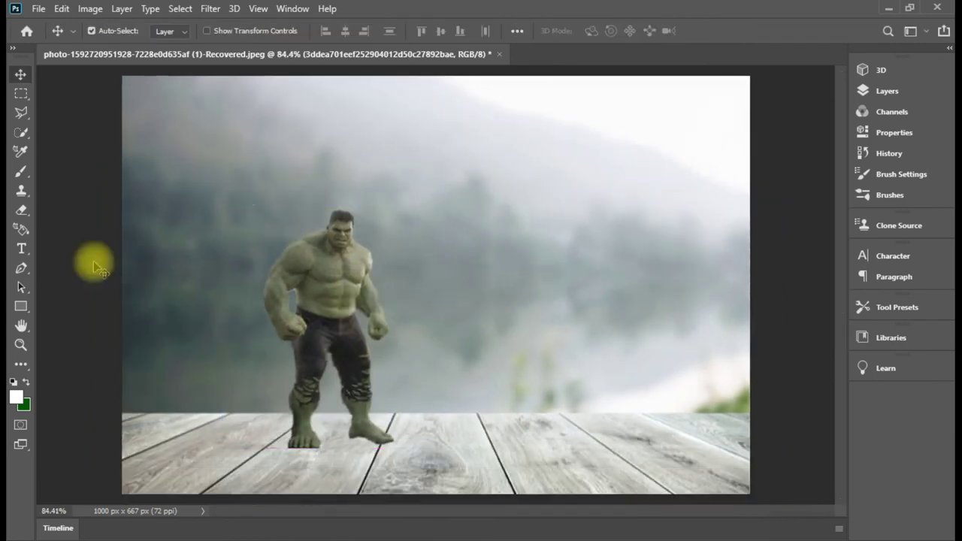
Lower the Hulk slightly on the wooden tabletop.
{"action": "left_click", "coordinate": [22, 211]}
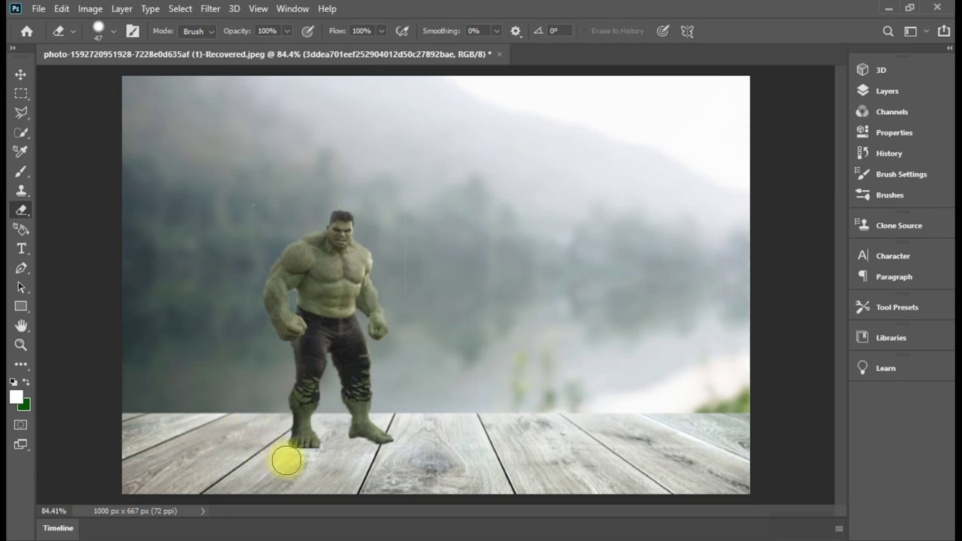
{"action": "left_click", "coordinate": [22, 94]}
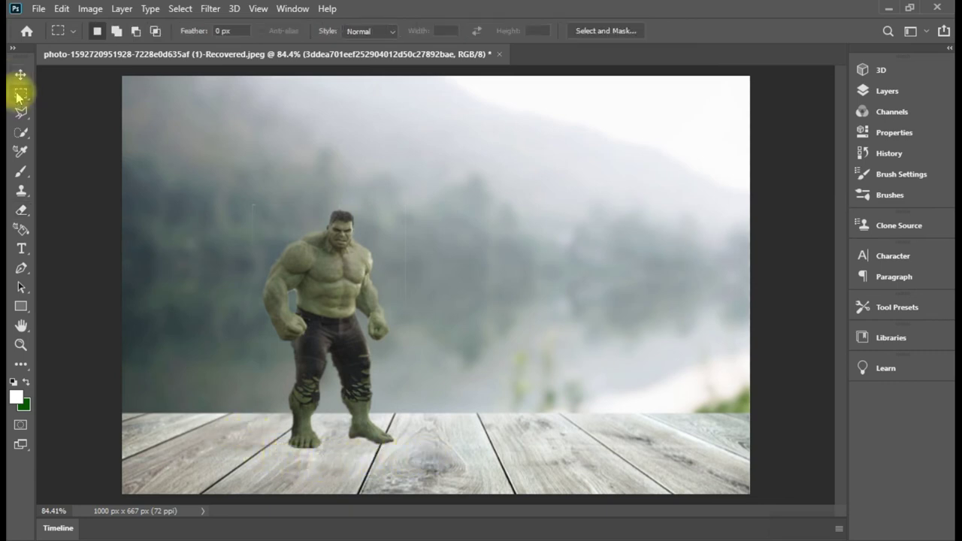
{"action": "left_click", "coordinate": [22, 73]}
{"action": "left_click", "coordinate": [21, 211]}
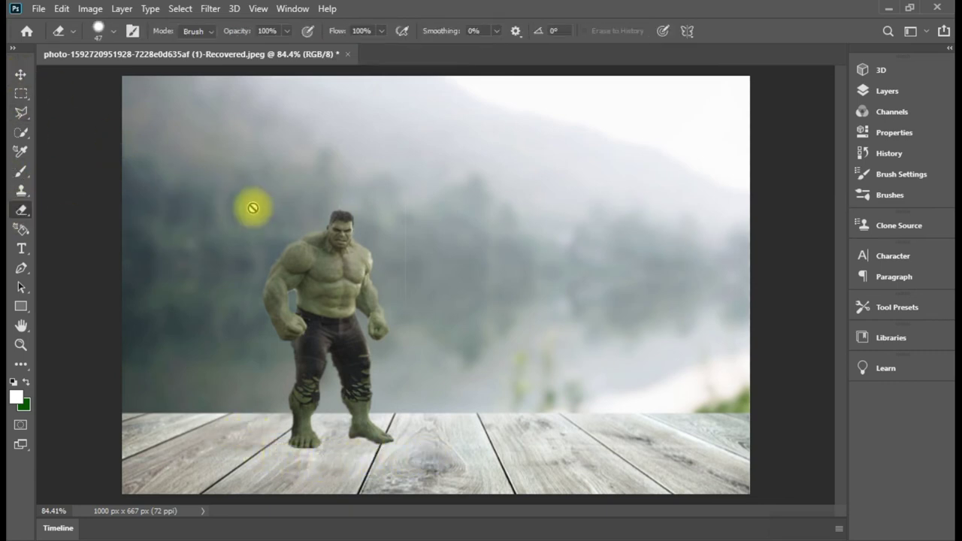
{"action": "left_click", "coordinate": [21, 74]}
{"action": "left_click_drag", "start_coordinate": [322, 293], "coordinate": [322, 301]}
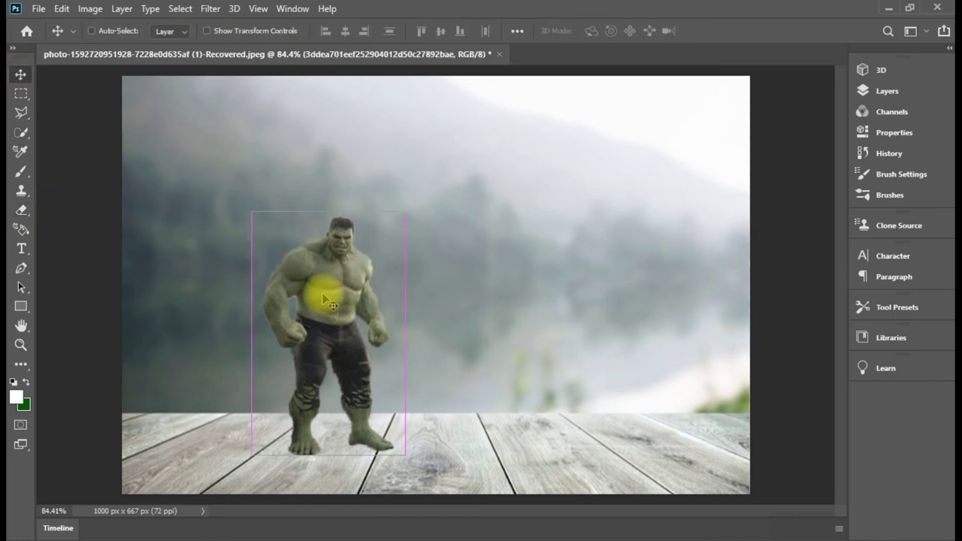
{"action": "key", "text": "ctrl+t"}
{"action": "left_click", "coordinate": [22, 213]}
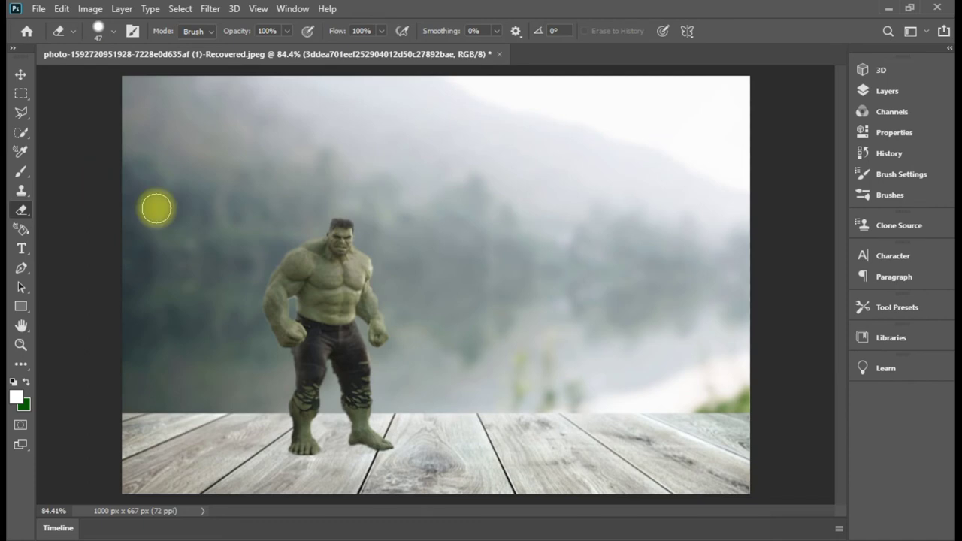
Blur the Hulk's edges, fit the image to the window and show the Layers panel.
{"action": "scroll", "coordinate": [386, 269], "scroll_direction": "up", "scroll_amount": 2}
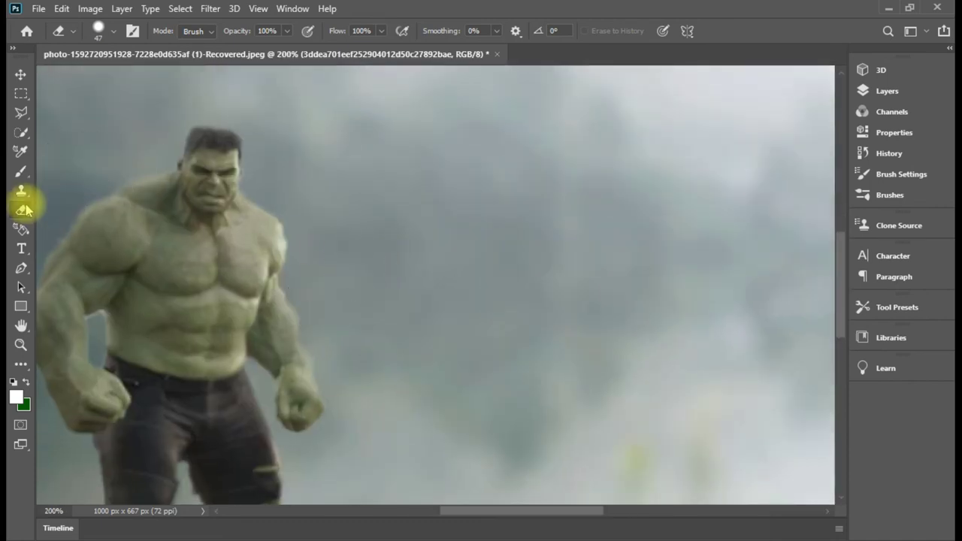
{"action": "left_click", "coordinate": [21, 364]}
{"action": "left_click", "coordinate": [410, 201]}
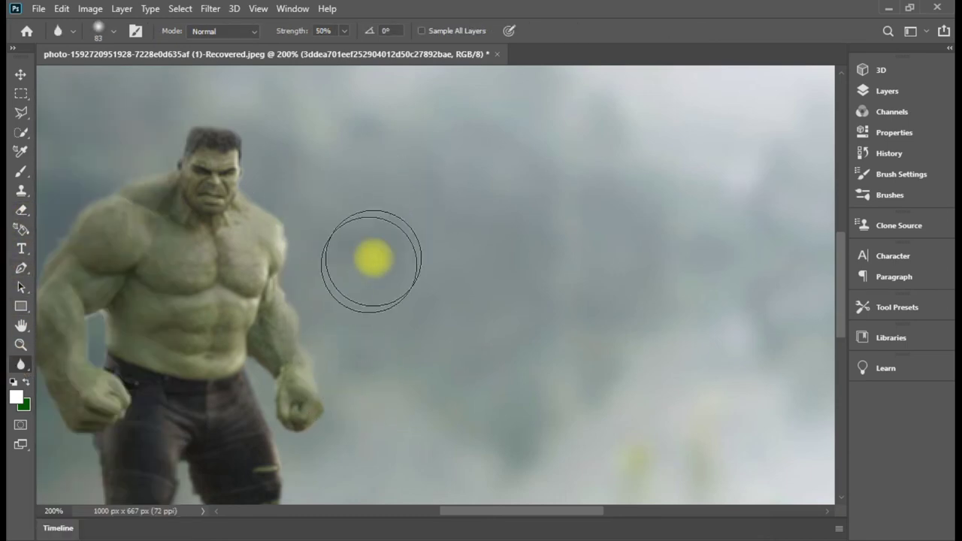
{"action": "left_click", "coordinate": [21, 75]}
{"action": "key", "text": "ctrl+0"}
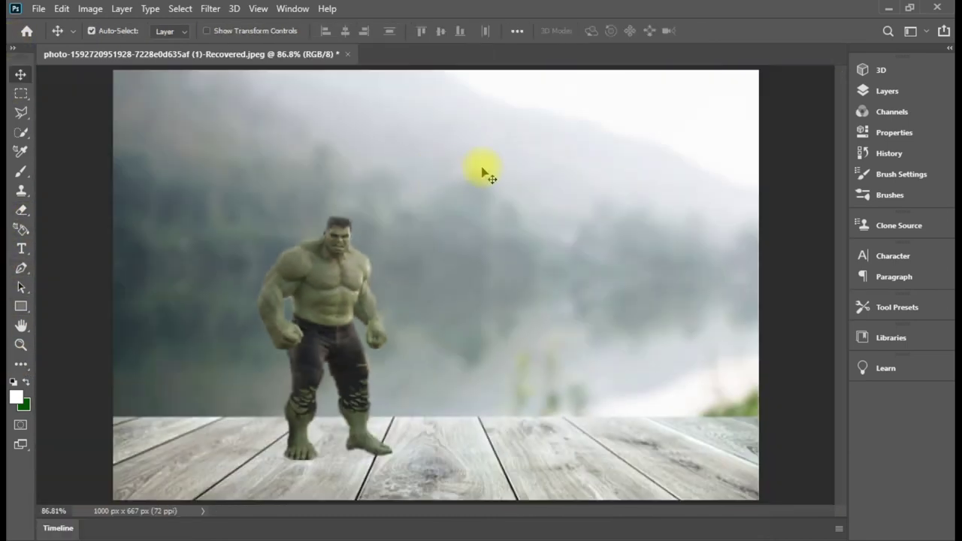
{"action": "left_click", "coordinate": [931, 91]}
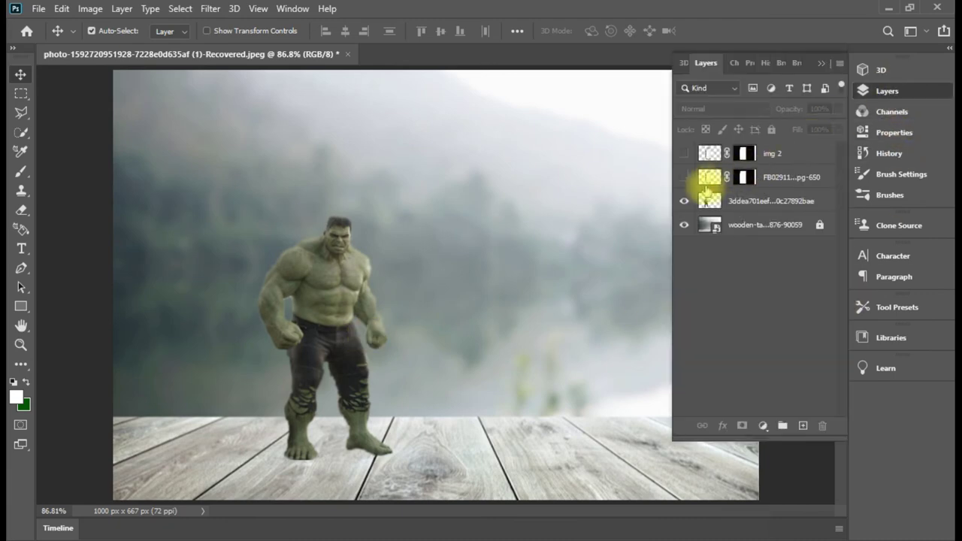
Show both bottle layers and place the Hulk layer between them in the stack.
{"action": "left_click_drag", "start_coordinate": [685, 183], "coordinate": [685, 153]}
{"action": "left_click", "coordinate": [821, 63]}
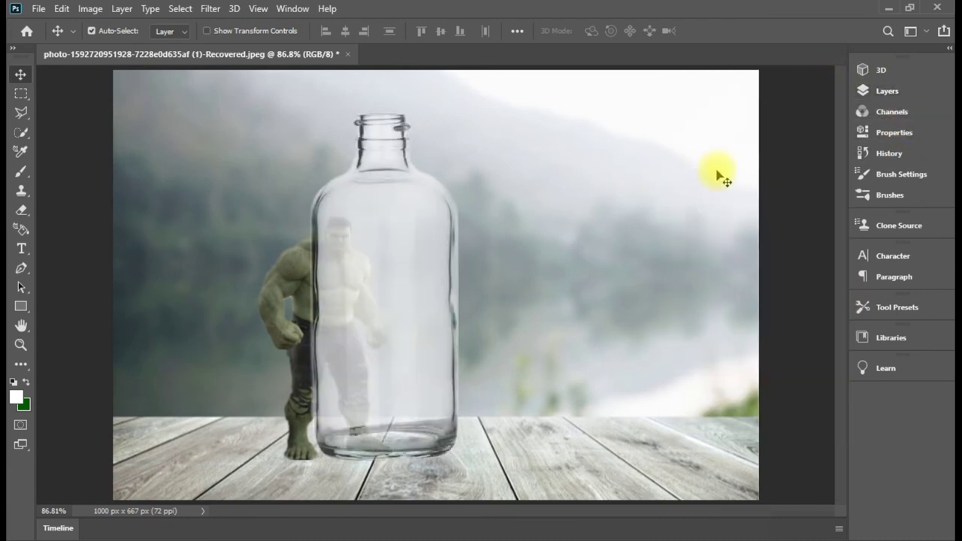
{"action": "left_click", "coordinate": [884, 90]}
{"action": "left_click_drag", "start_coordinate": [725, 202], "coordinate": [727, 177]}
{"action": "left_click", "coordinate": [533, 263]}
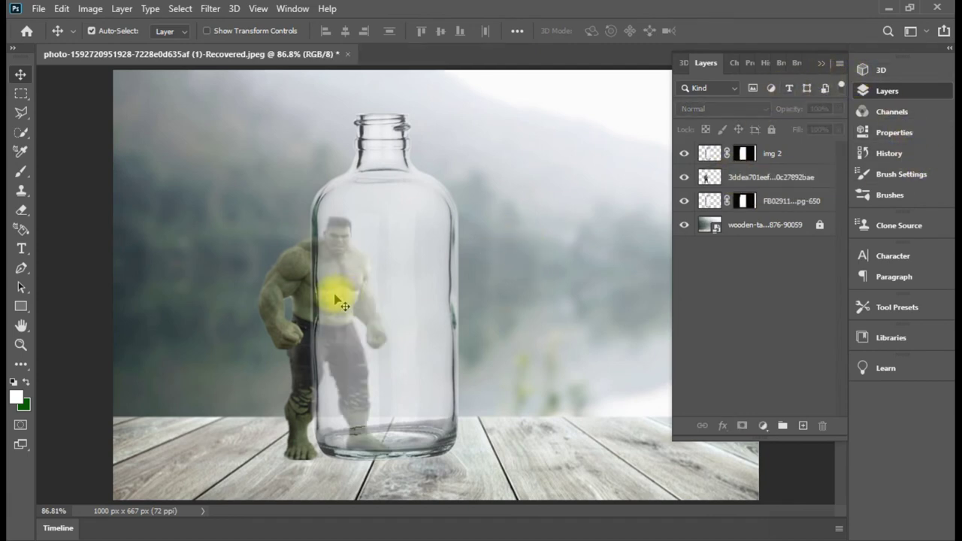
{"action": "mouse_move", "coordinate": [838, 129]}
{"action": "left_mouse_down"}
{"action": "mouse_move", "coordinate": [801, 150]}
{"action": "mouse_move", "coordinate": [786, 143]}
{"action": "left_mouse_up"}
Move the Hulk up into the bottle and set the img 2 layer's fill to 17%.
{"action": "left_click", "coordinate": [303, 301]}
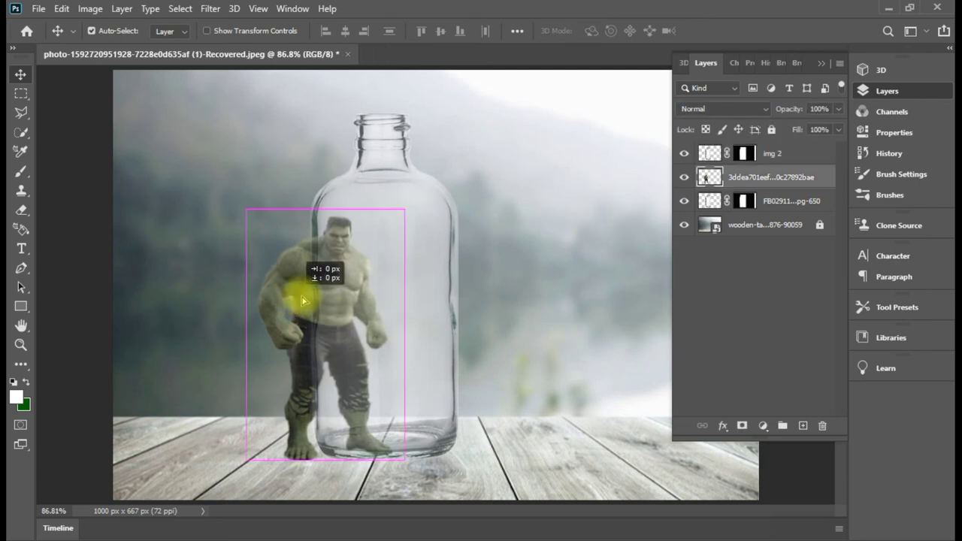
{"action": "left_click_drag", "start_coordinate": [303, 301], "coordinate": [338, 283]}
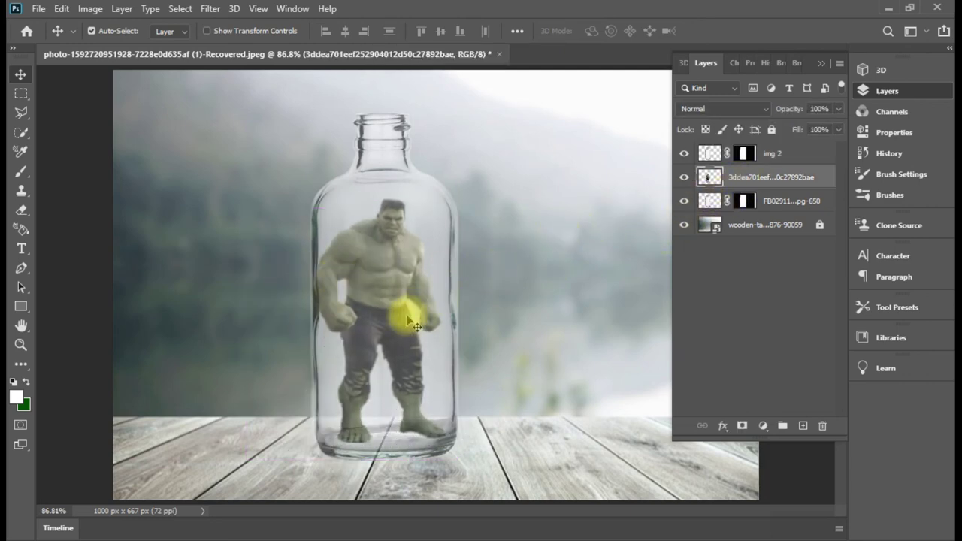
{"action": "left_click", "coordinate": [762, 153]}
{"action": "left_click_drag", "start_coordinate": [838, 129], "coordinate": [779, 151]}
{"action": "left_click", "coordinate": [435, 323]}
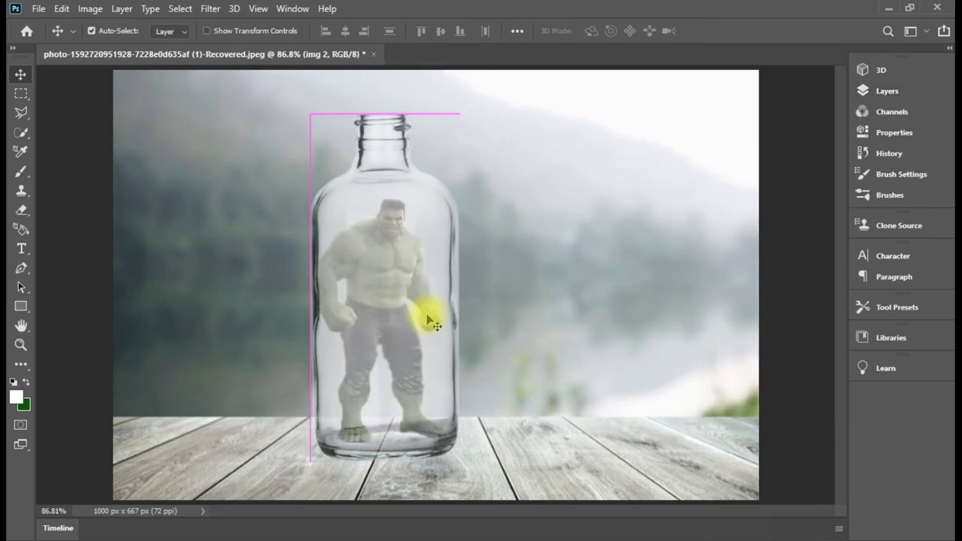
{"action": "left_click", "coordinate": [886, 90]}
{"action": "left_click_drag", "start_coordinate": [838, 130], "coordinate": [781, 151]}
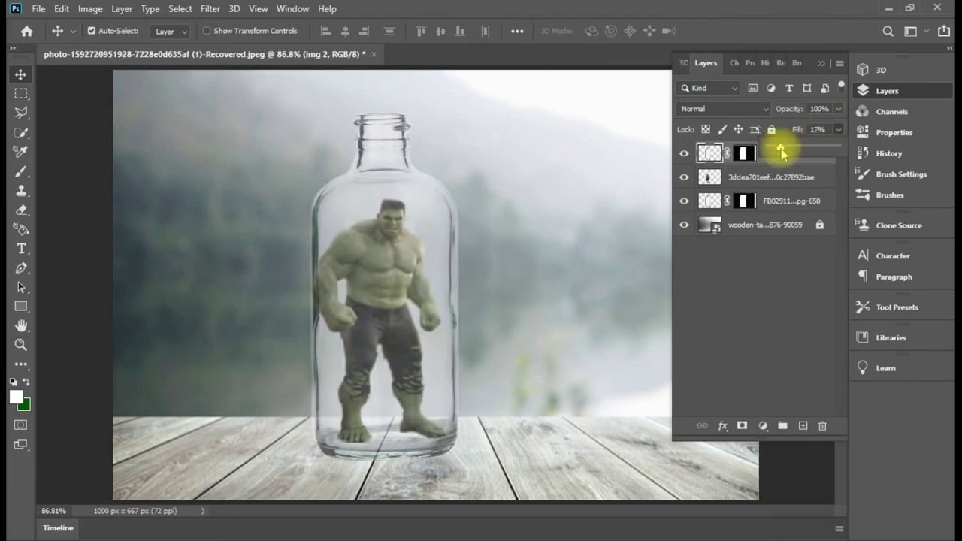
Blur the Hulk's feet inside the bottle, then fit the whole image in the window.
{"action": "key", "text": "ctrl+plus"}
{"action": "key", "text": "ctrl+plus"}
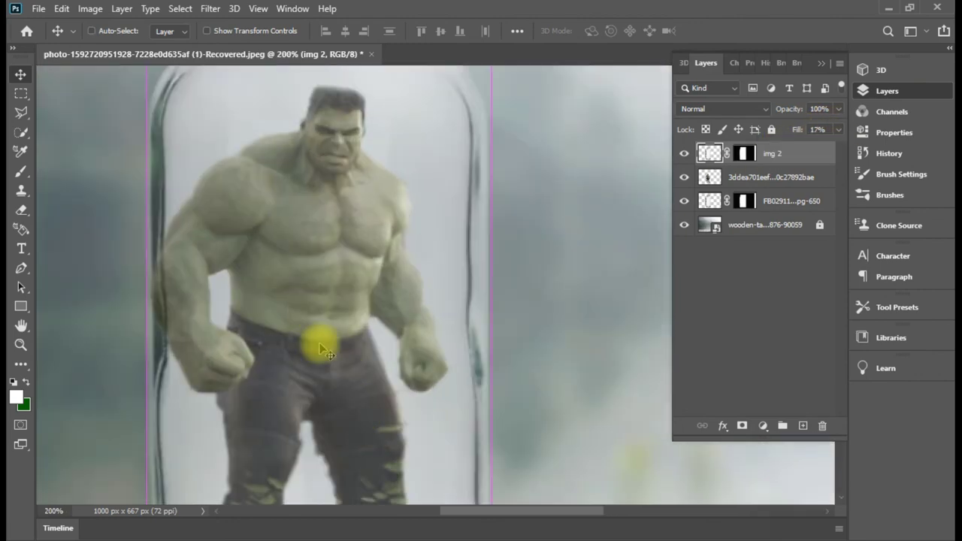
{"action": "scroll", "coordinate": [343, 261], "scroll_direction": "down", "scroll_amount": 5}
{"action": "scroll", "coordinate": [409, 222], "scroll_direction": "left", "scroll_amount": 2}
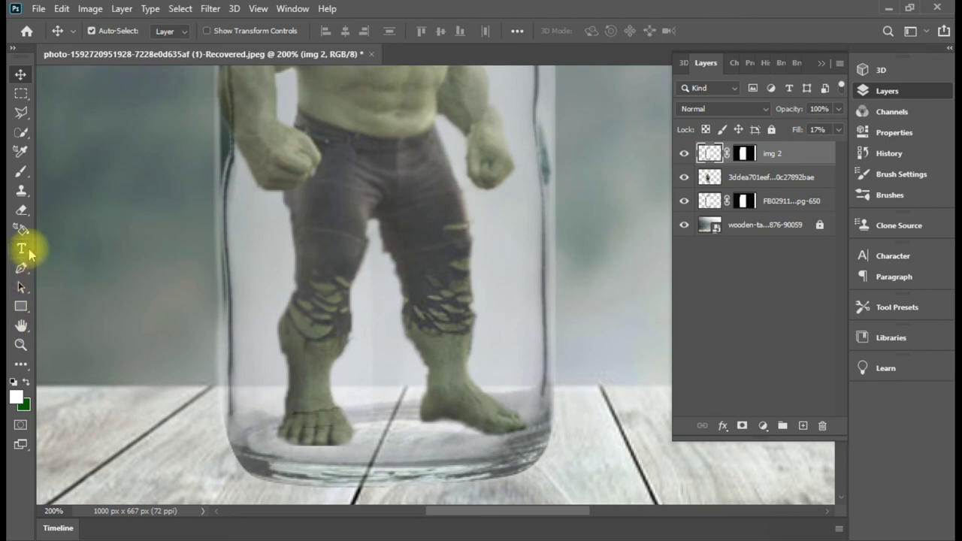
{"action": "left_click", "coordinate": [21, 364]}
{"action": "mouse_move", "coordinate": [311, 429]}
{"action": "left_mouse_down"}
{"action": "mouse_move", "coordinate": [365, 387]}
{"action": "mouse_move", "coordinate": [476, 369]}
{"action": "mouse_move", "coordinate": [339, 391]}
{"action": "mouse_move", "coordinate": [363, 406]}
{"action": "mouse_move", "coordinate": [322, 387]}
{"action": "mouse_move", "coordinate": [311, 397]}
{"action": "left_mouse_up"}
{"action": "left_click", "coordinate": [20, 73]}
{"action": "left_click", "coordinate": [121, 278]}
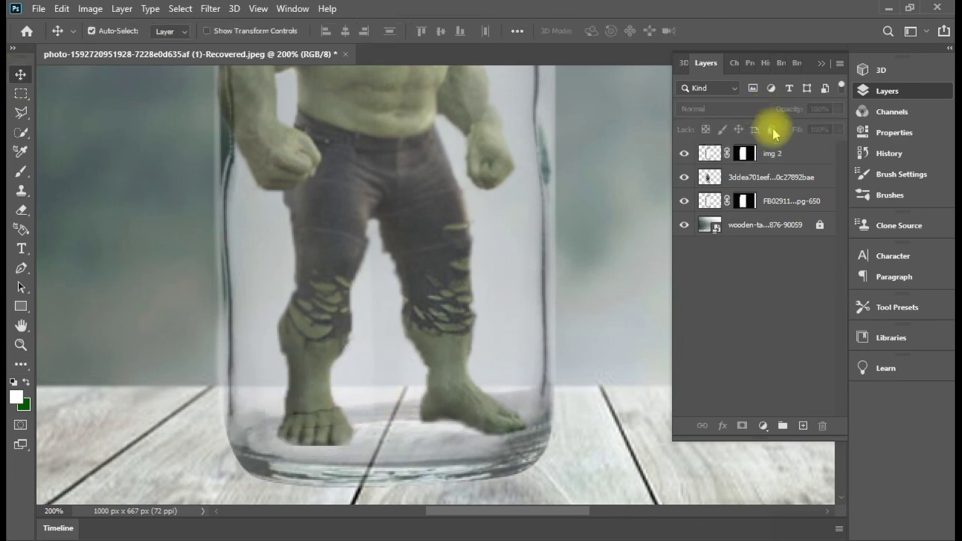
{"action": "left_click", "coordinate": [821, 65]}
{"action": "key", "text": "ctrl+0"}
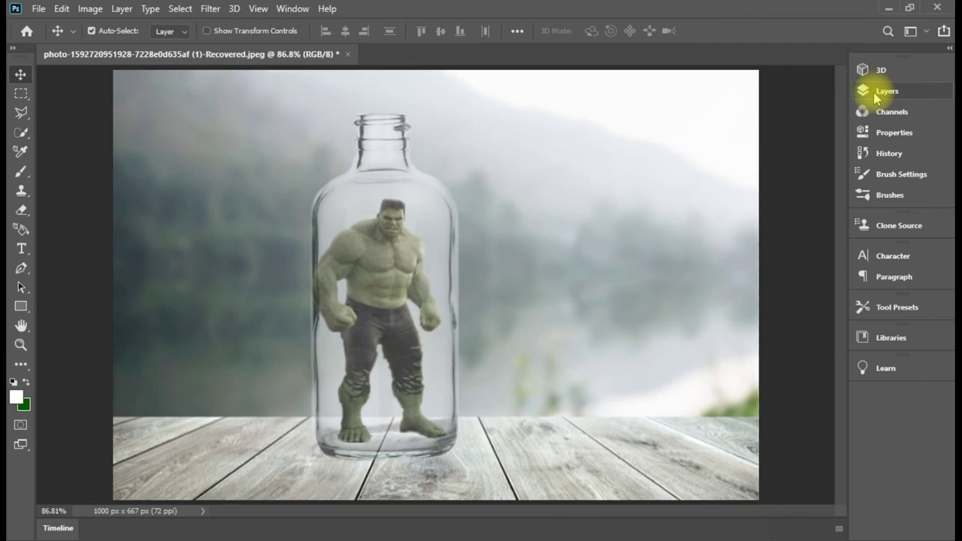
Scale the Hulk layer to roughly 80% (79.62% × 80.96%) and place him lower inside the bottle.
{"action": "left_click", "coordinate": [873, 91]}
{"action": "left_click", "coordinate": [750, 177]}
{"action": "key", "text": "ctrl+t"}
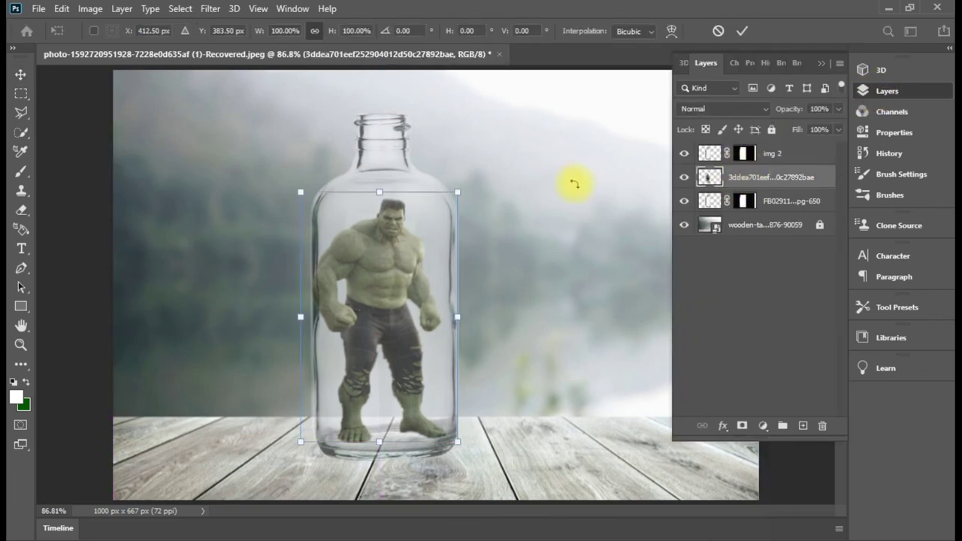
{"action": "left_click_drag", "start_coordinate": [459, 192], "coordinate": [419, 251]}
{"action": "left_click_drag", "start_coordinate": [360, 323], "coordinate": [388, 326]}
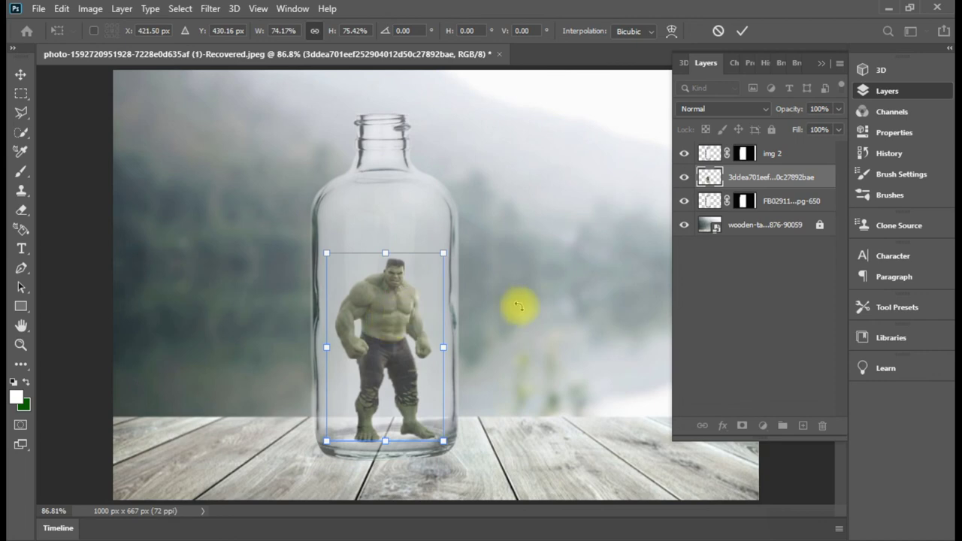
{"action": "left_click_drag", "start_coordinate": [443, 253], "coordinate": [448, 239]}
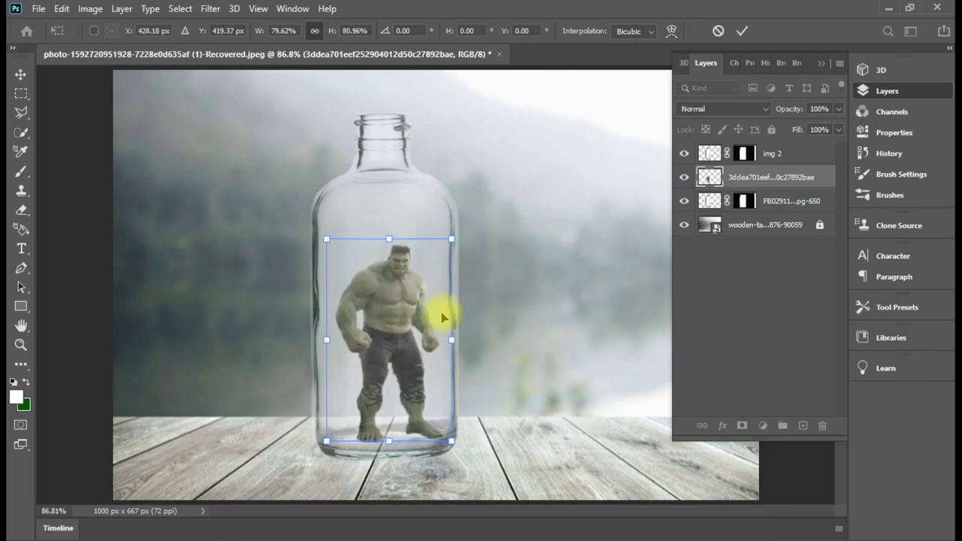
{"action": "left_click_drag", "start_coordinate": [442, 318], "coordinate": [441, 316]}
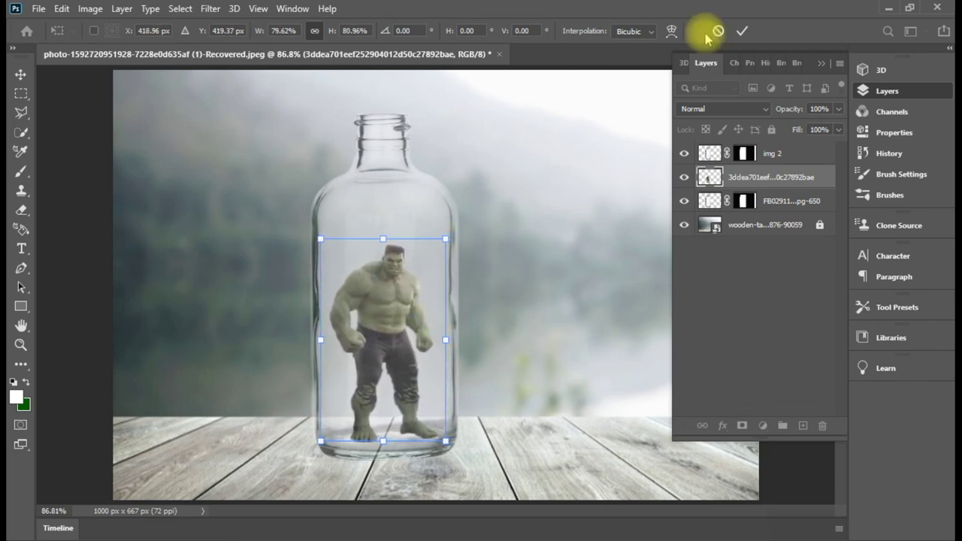
{"action": "left_click", "coordinate": [821, 63]}
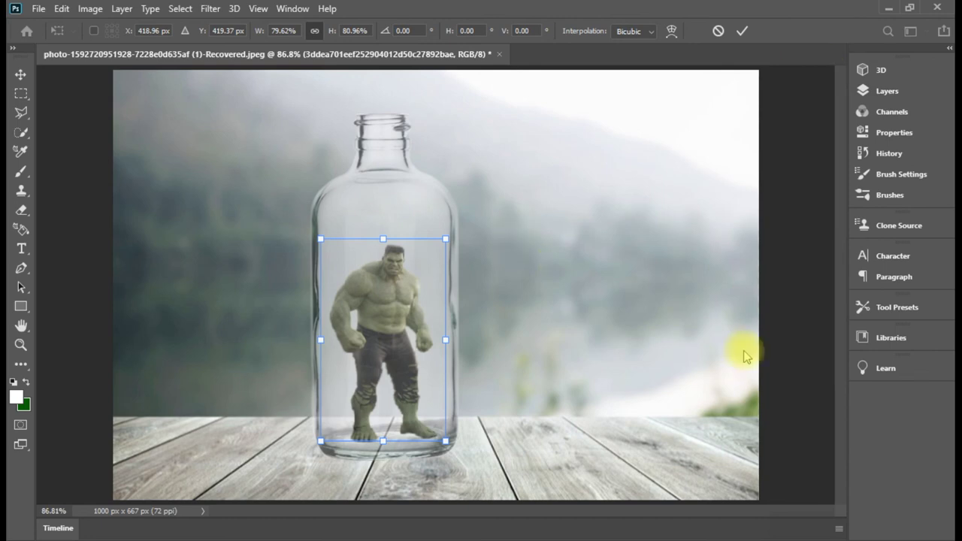
{"action": "left_click", "coordinate": [19, 73]}
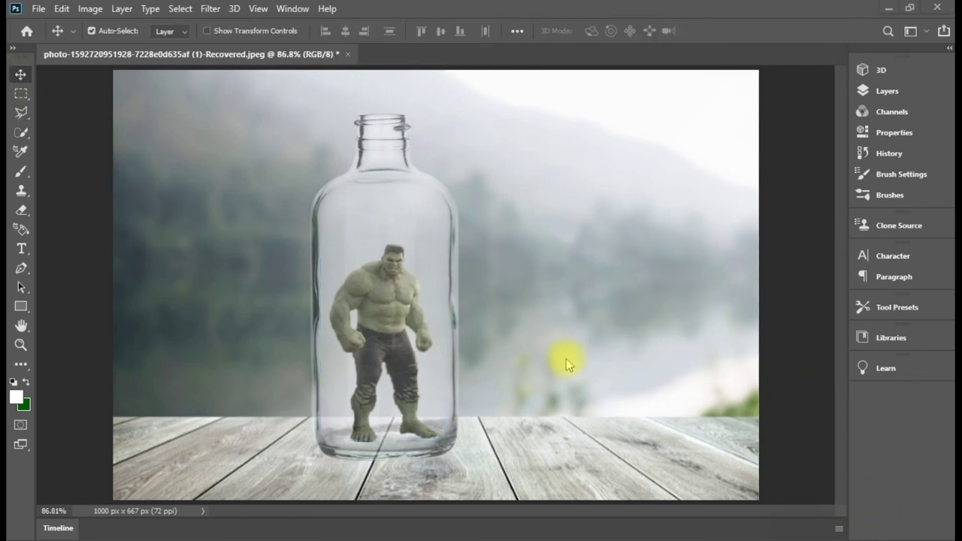
Add green Gill Sans MT Bold Italic 'HULK' text right of the bottle, moved down near the tabletop.
{"action": "left_click", "coordinate": [21, 250]}
{"action": "left_click_drag", "start_coordinate": [493, 166], "coordinate": [706, 272]}
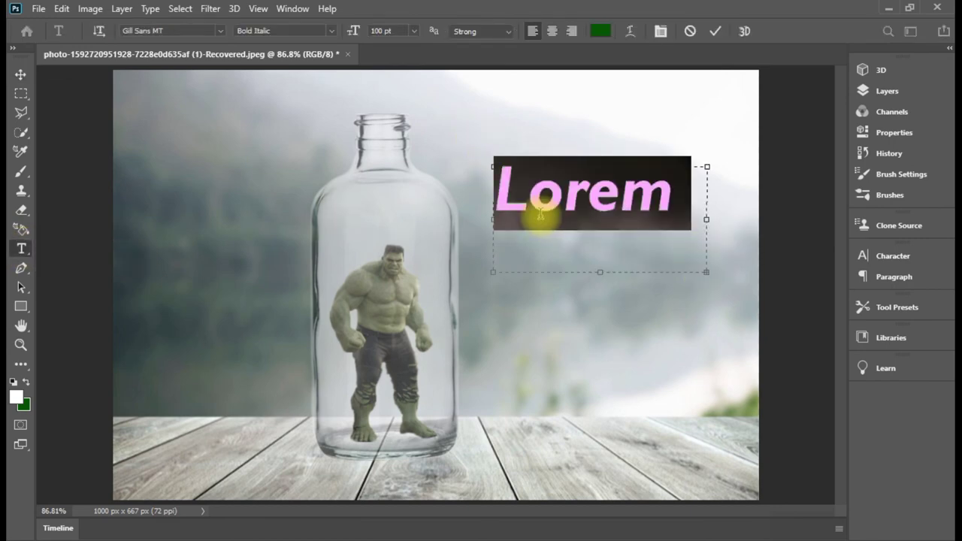
{"action": "type", "text": "hUL"}
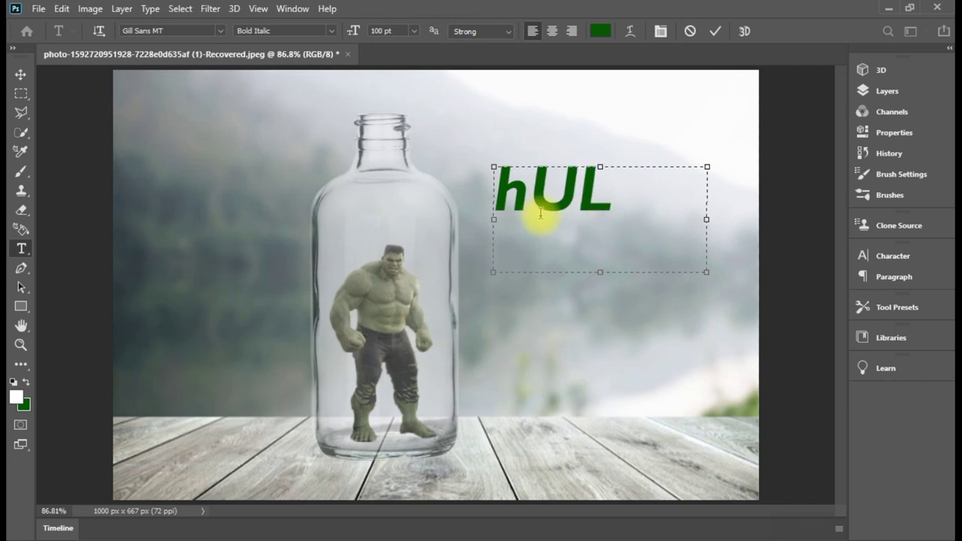
{"action": "key", "text": "BackSpace"}
{"action": "key", "text": "BackSpace"}
{"action": "key", "text": "BackSpace"}
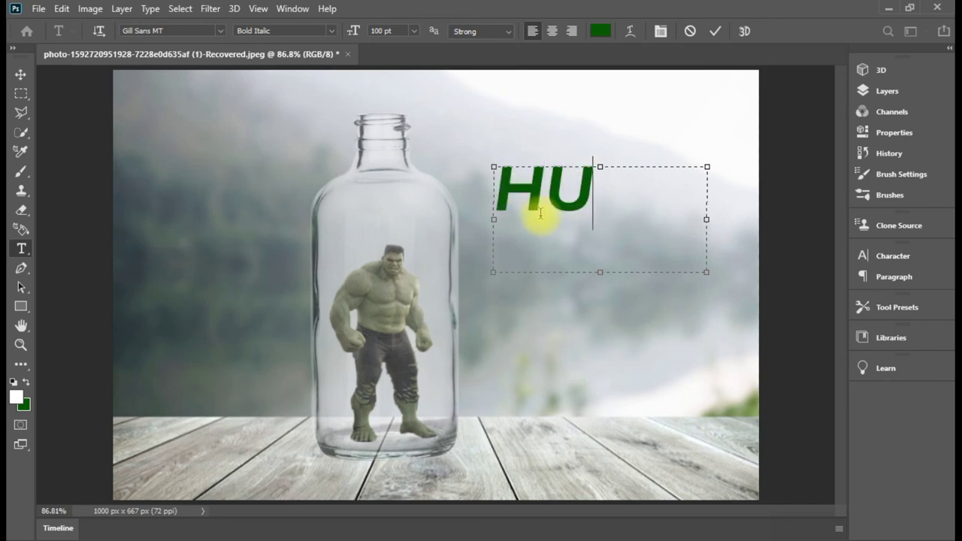
{"action": "left_click", "coordinate": [20, 74]}
{"action": "mouse_move", "coordinate": [573, 231]}
{"action": "left_mouse_down"}
{"action": "mouse_move", "coordinate": [563, 338]}
{"action": "mouse_move", "coordinate": [572, 378]}
{"action": "left_mouse_up"}
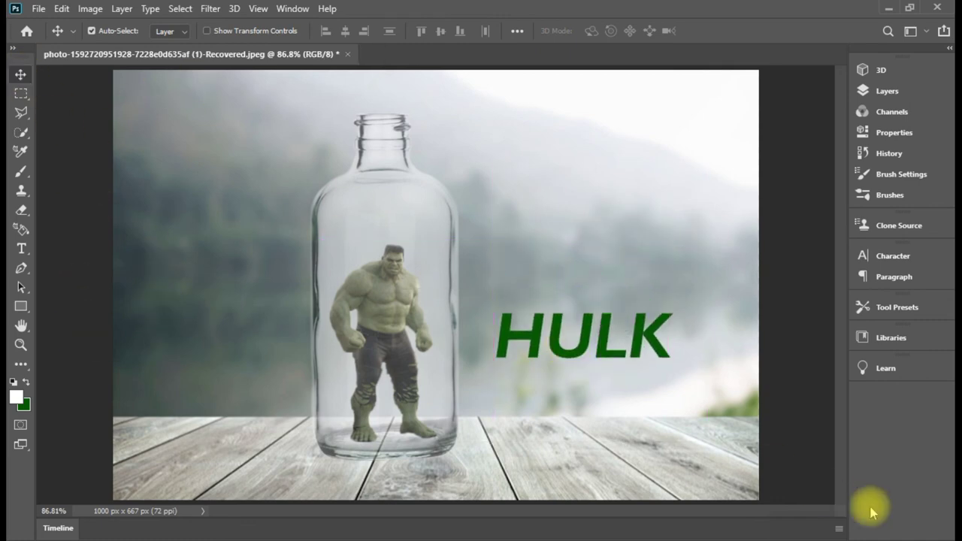